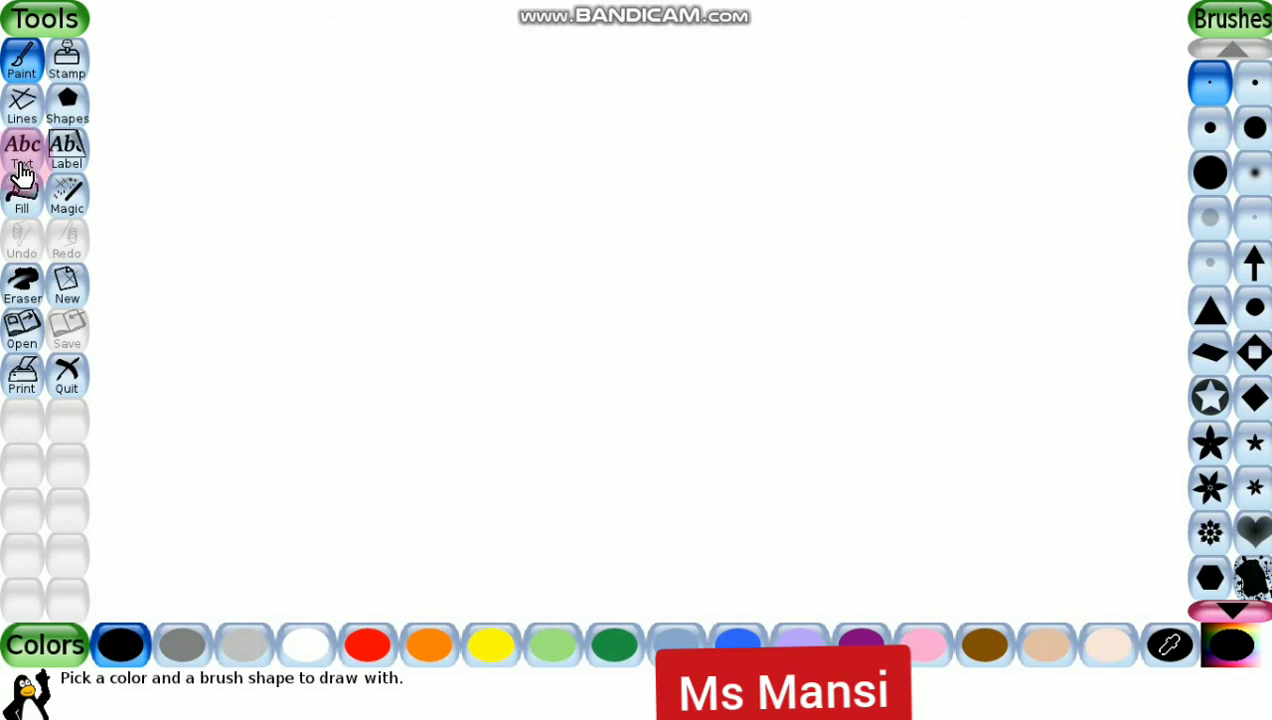
# Add the text "Class III" near the middle of the canvas and colour it red
pyautogui.click(24, 152)
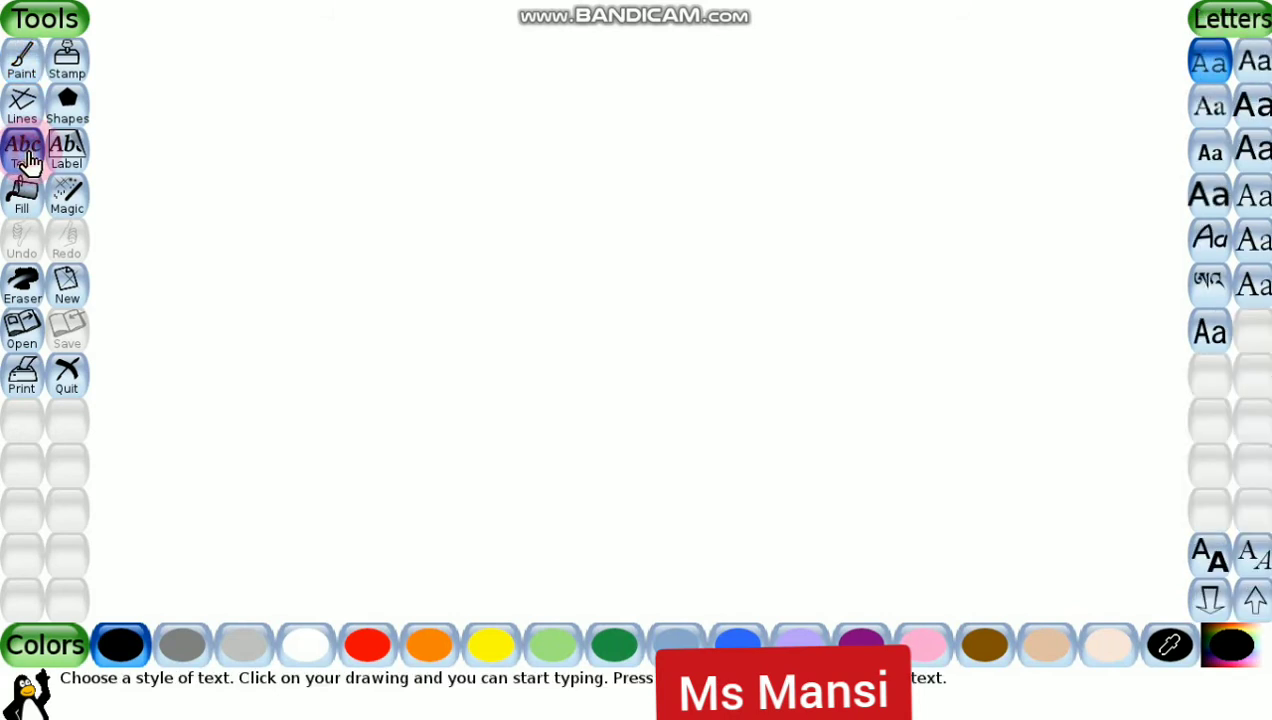
pyautogui.click(268, 197)
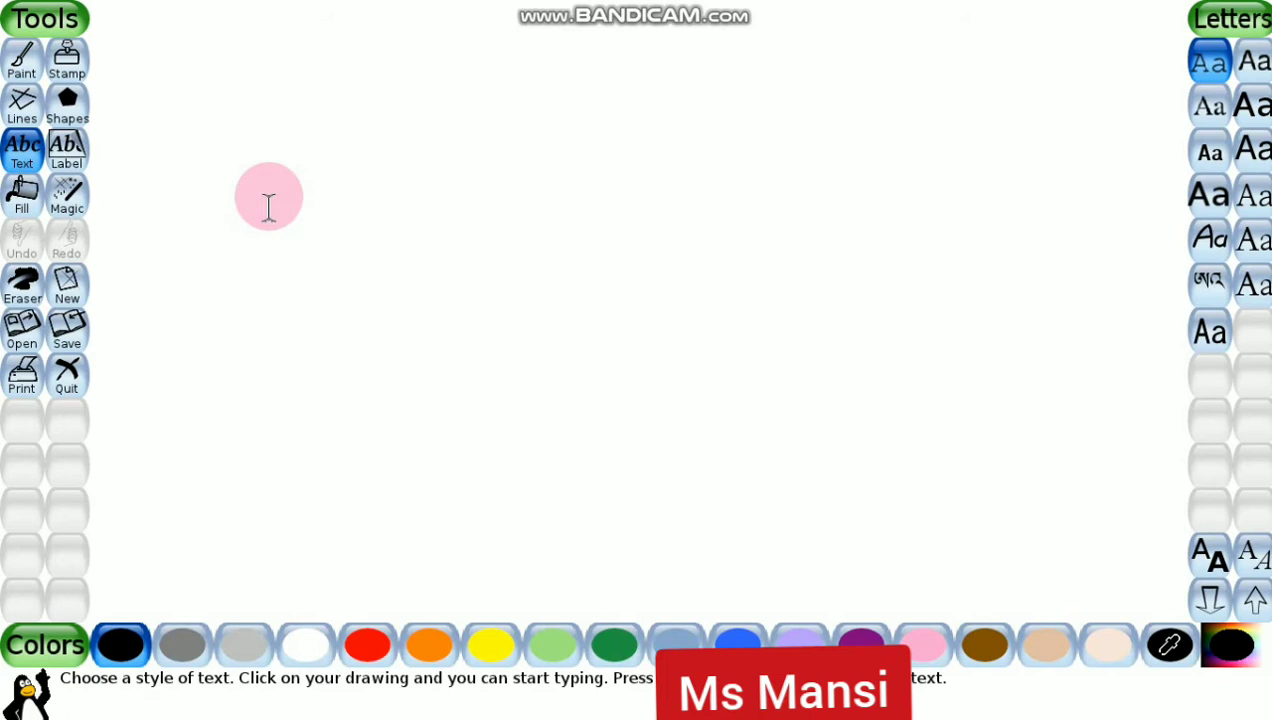
pyautogui.write('Class')
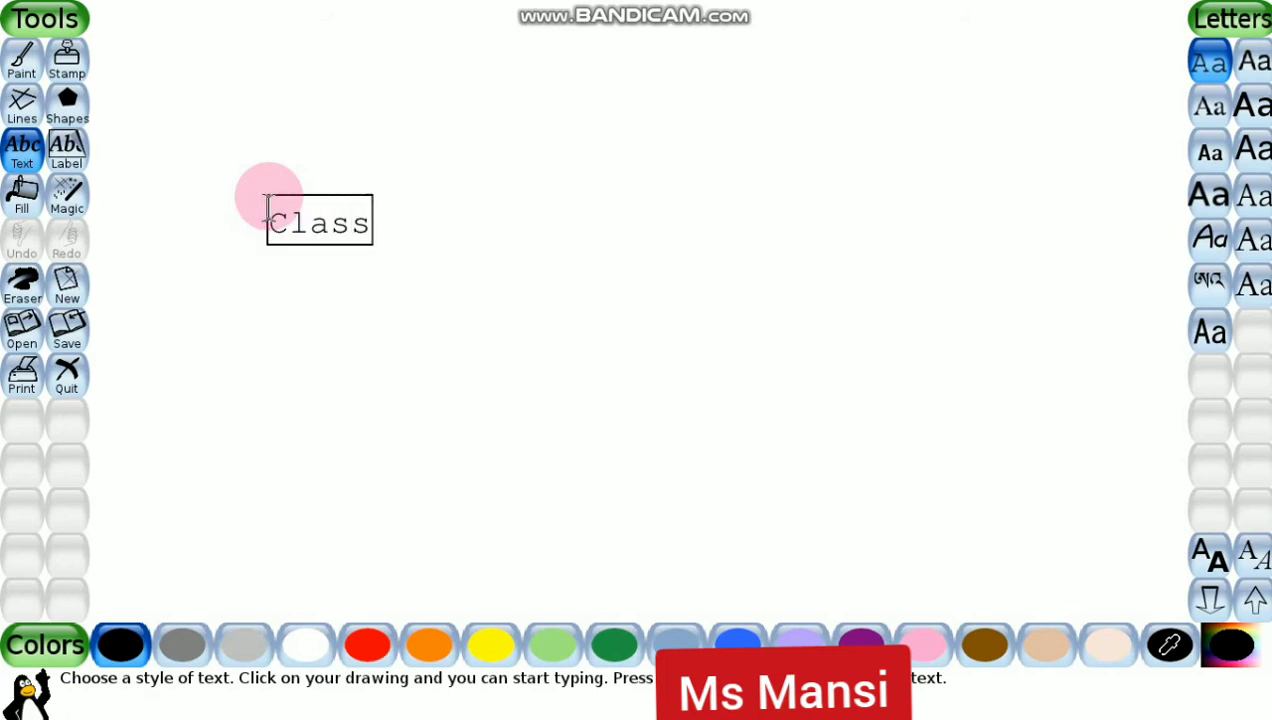
pyautogui.write(' III')
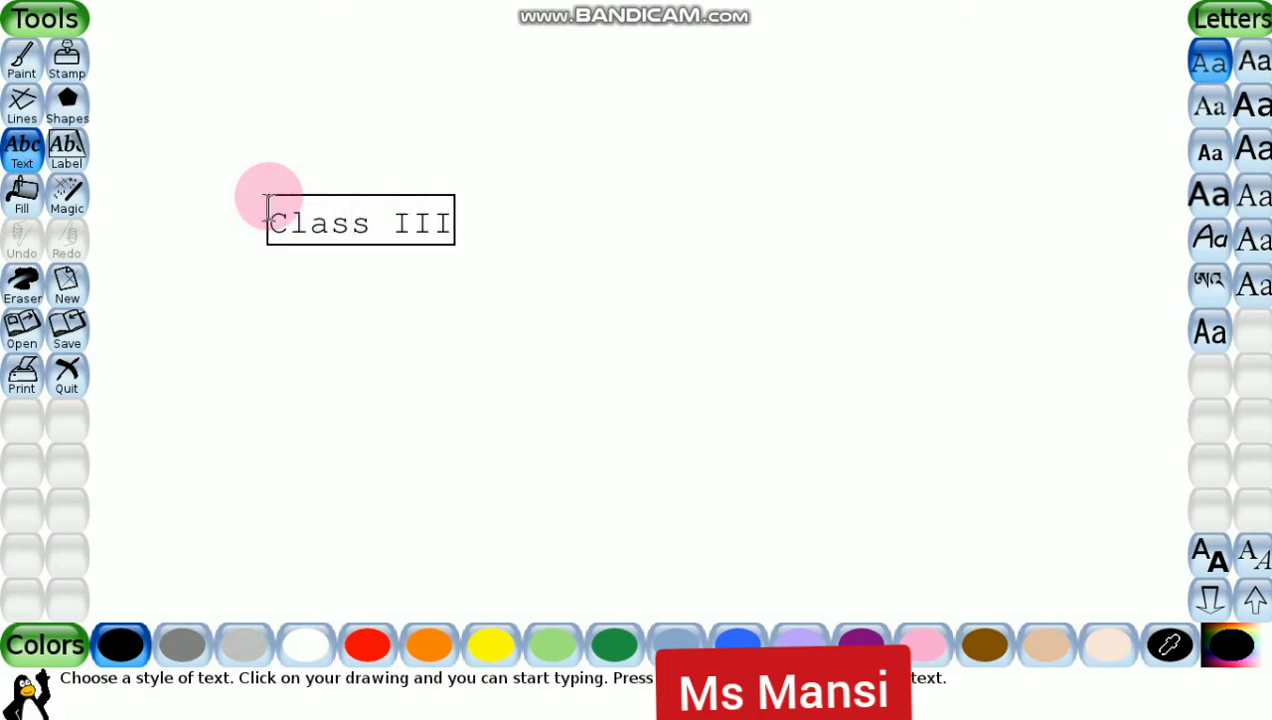
pyautogui.click(478, 338)
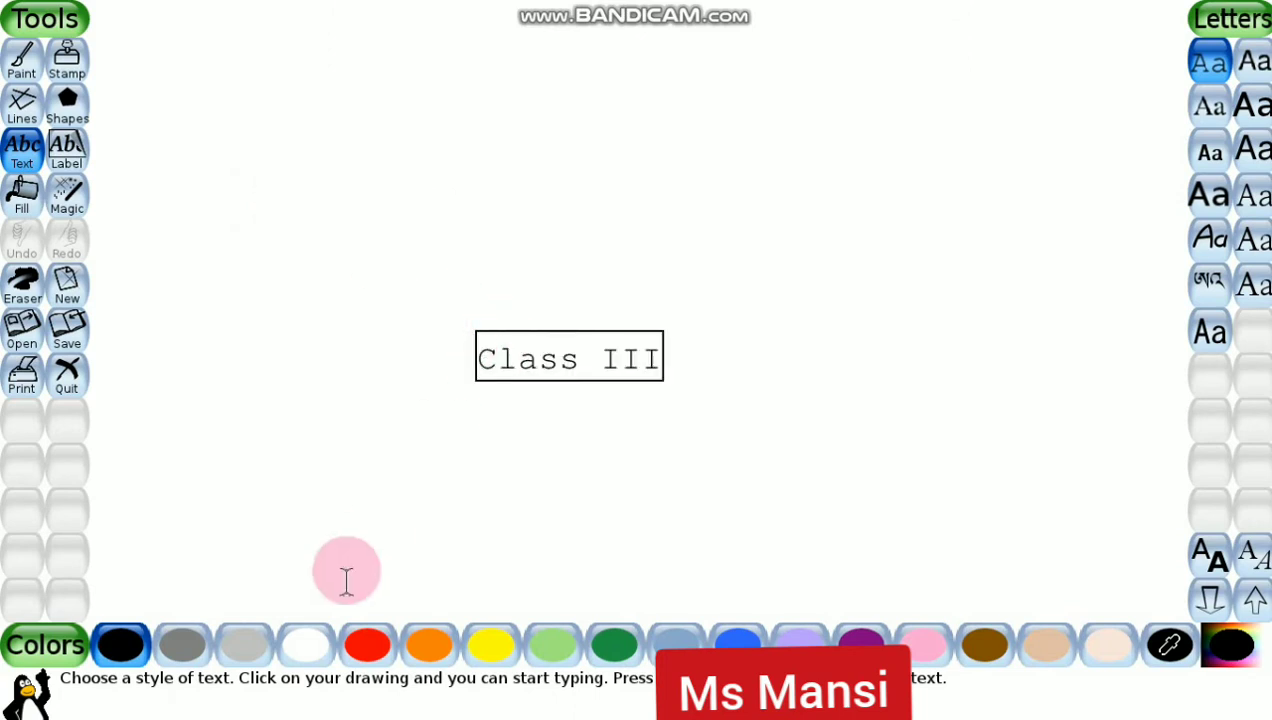
pyautogui.click(364, 645)
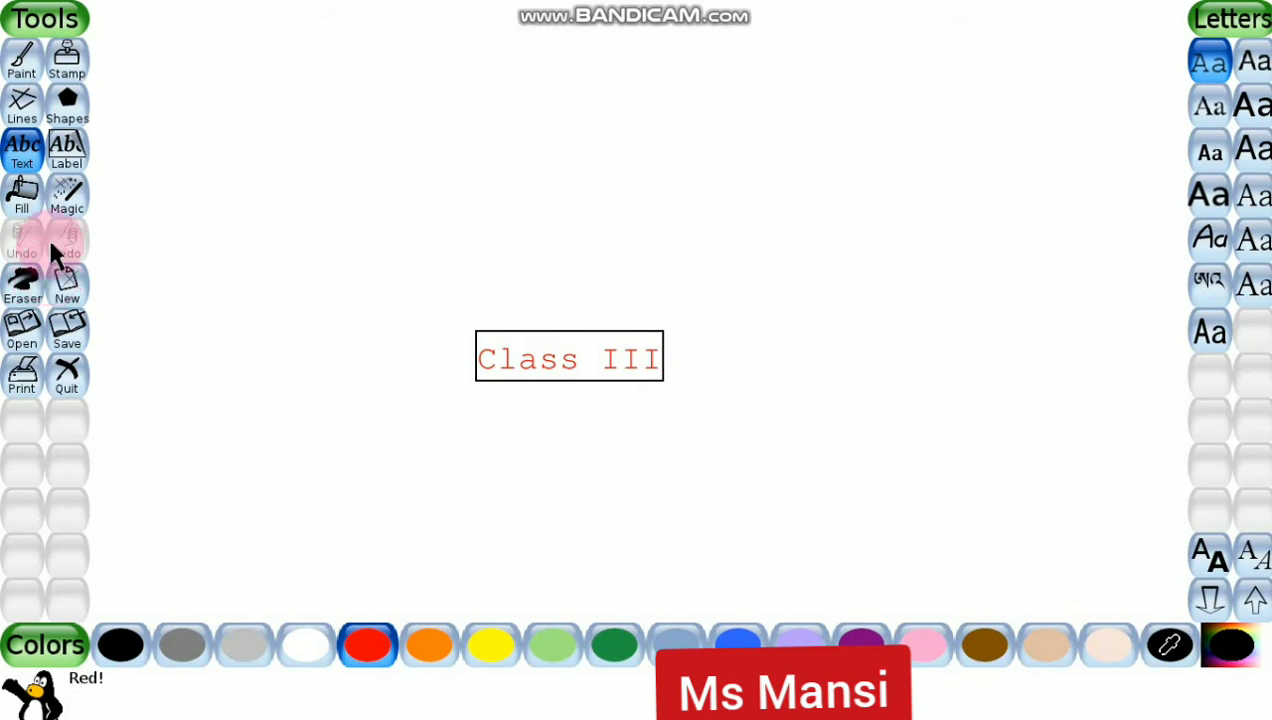
# Look through the available Magic effects down to Metal Paint and Mirror and back to the Drip effect
pyautogui.click(65, 196)
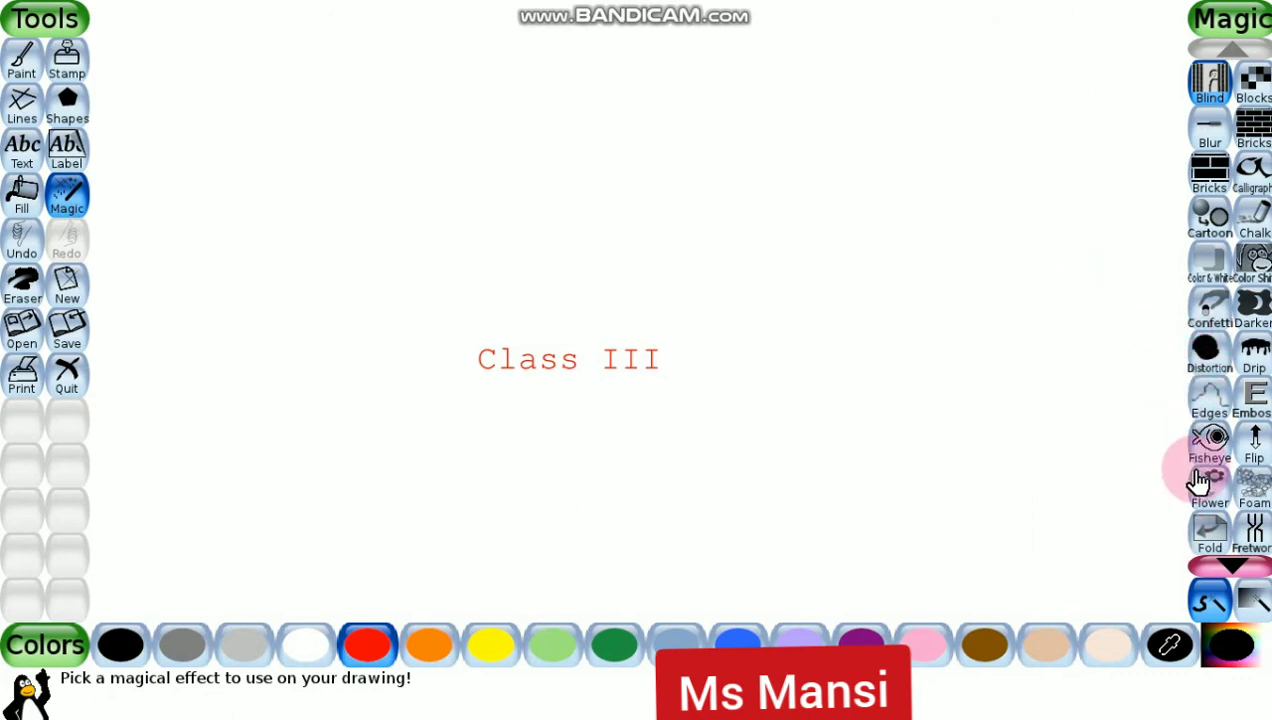
pyautogui.click(1224, 563)
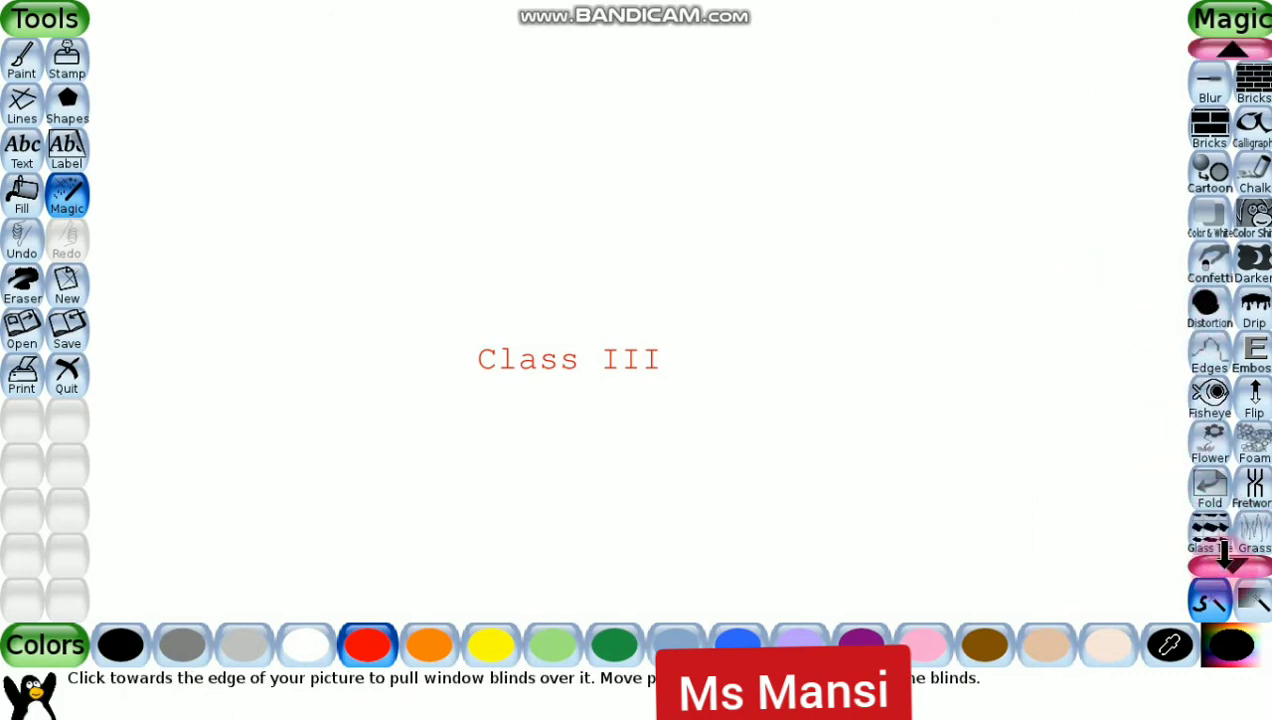
pyautogui.click(1224, 563)
pyautogui.click(1224, 563)
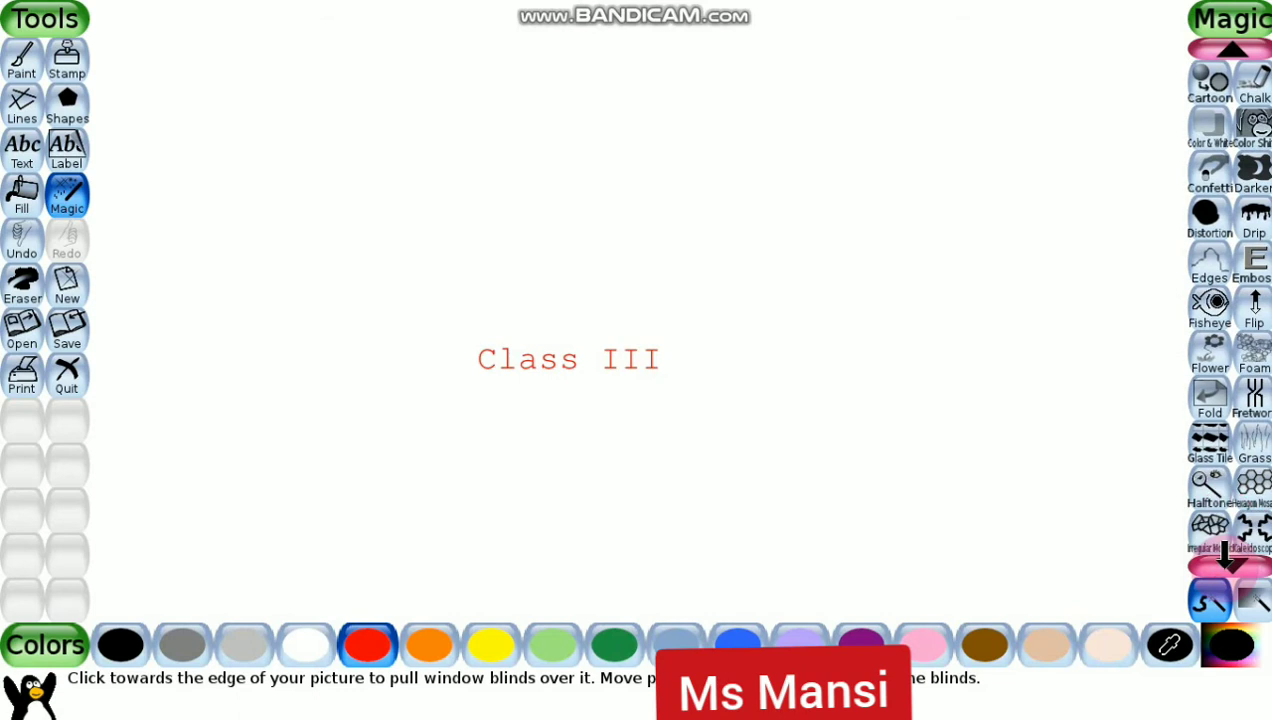
pyautogui.click(1224, 563)
pyautogui.click(1224, 563)
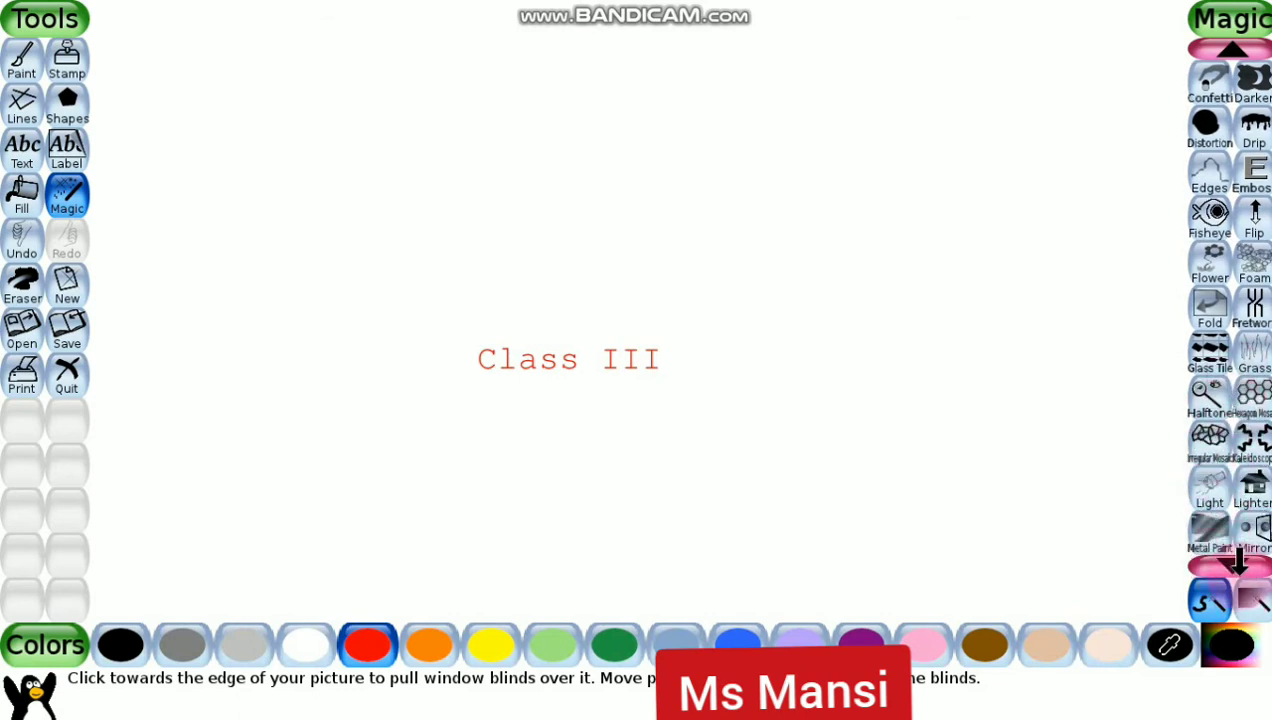
pyautogui.click(1208, 218)
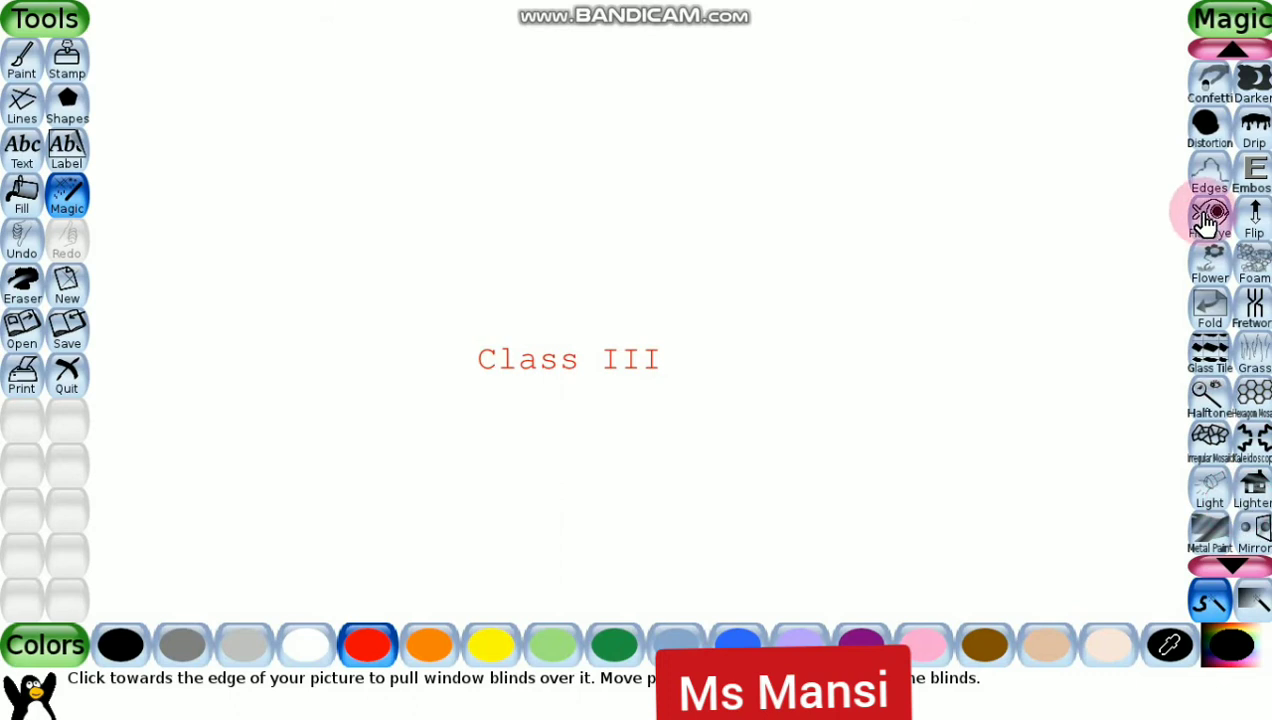
pyautogui.click(1228, 52)
pyautogui.click(1228, 52)
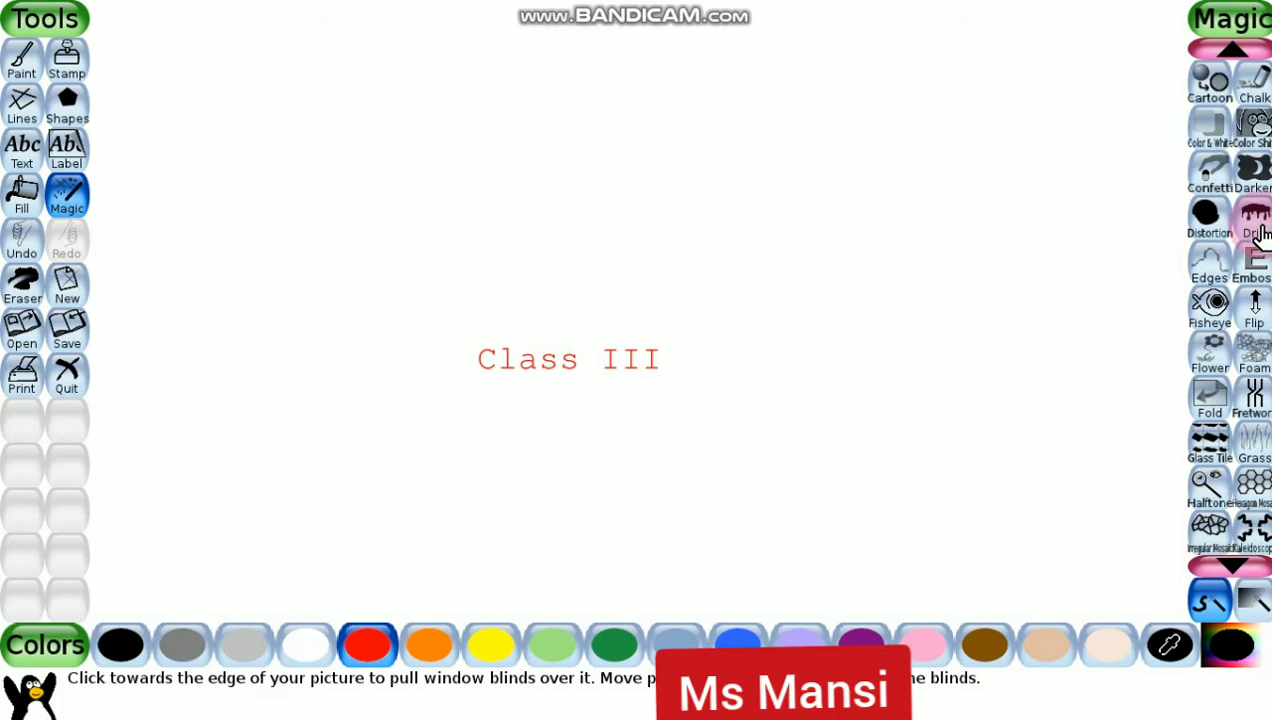
# Apply the Drip magic effect across the letters of the "Class III" text
pyautogui.click(62, 212)
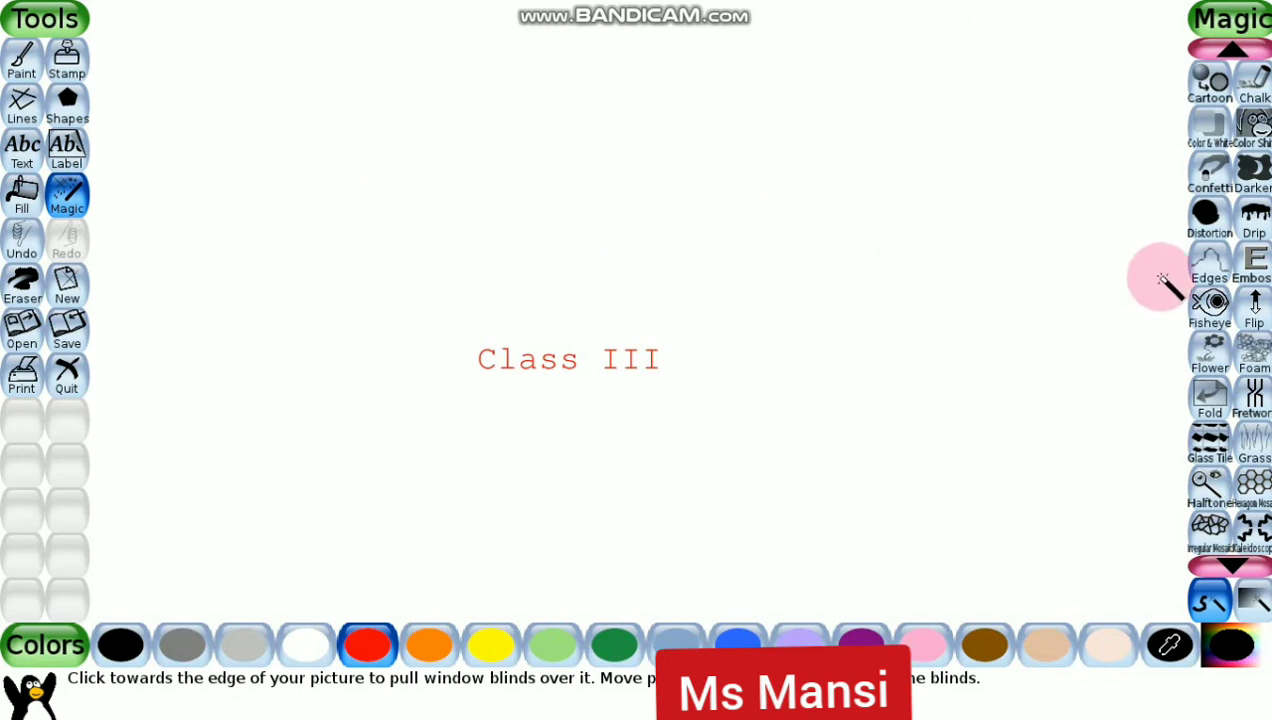
pyautogui.click(1258, 236)
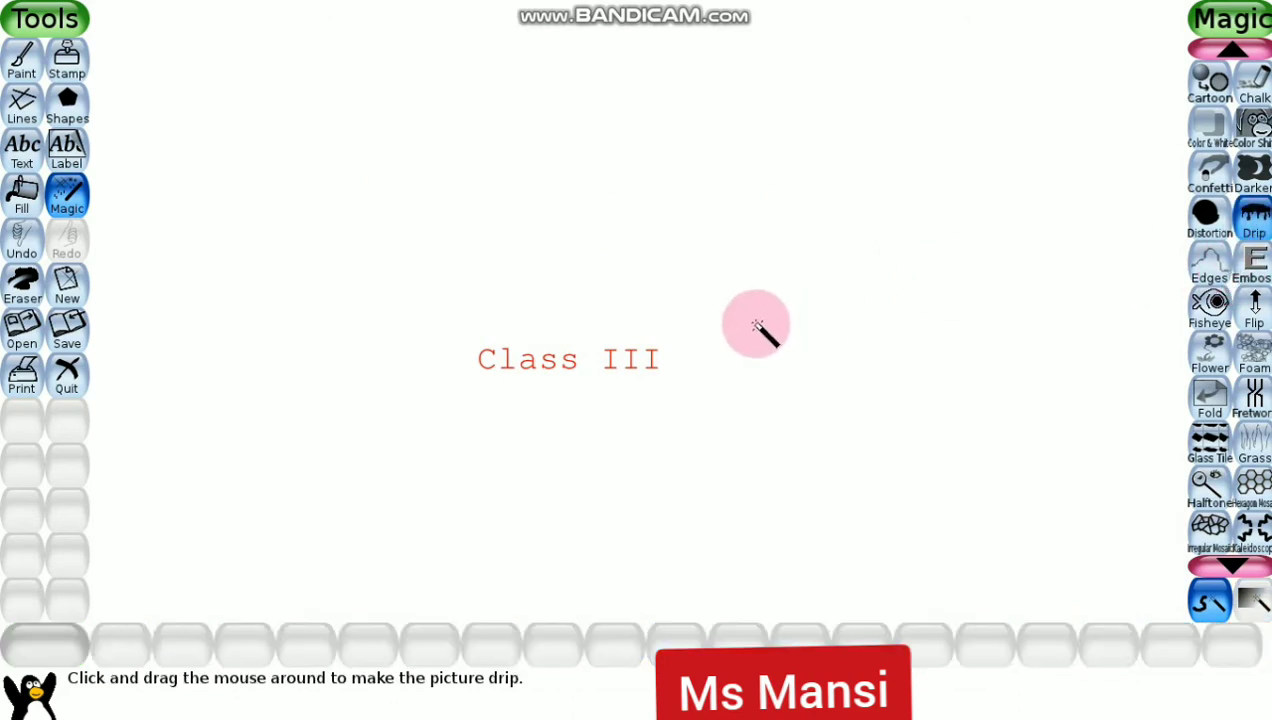
pyautogui.moveTo(620, 357)
pyautogui.mouseDown()
pyautogui.moveTo(595, 376)
pyautogui.moveTo(581, 359)
pyautogui.moveTo(508, 368)
pyautogui.mouseUp()
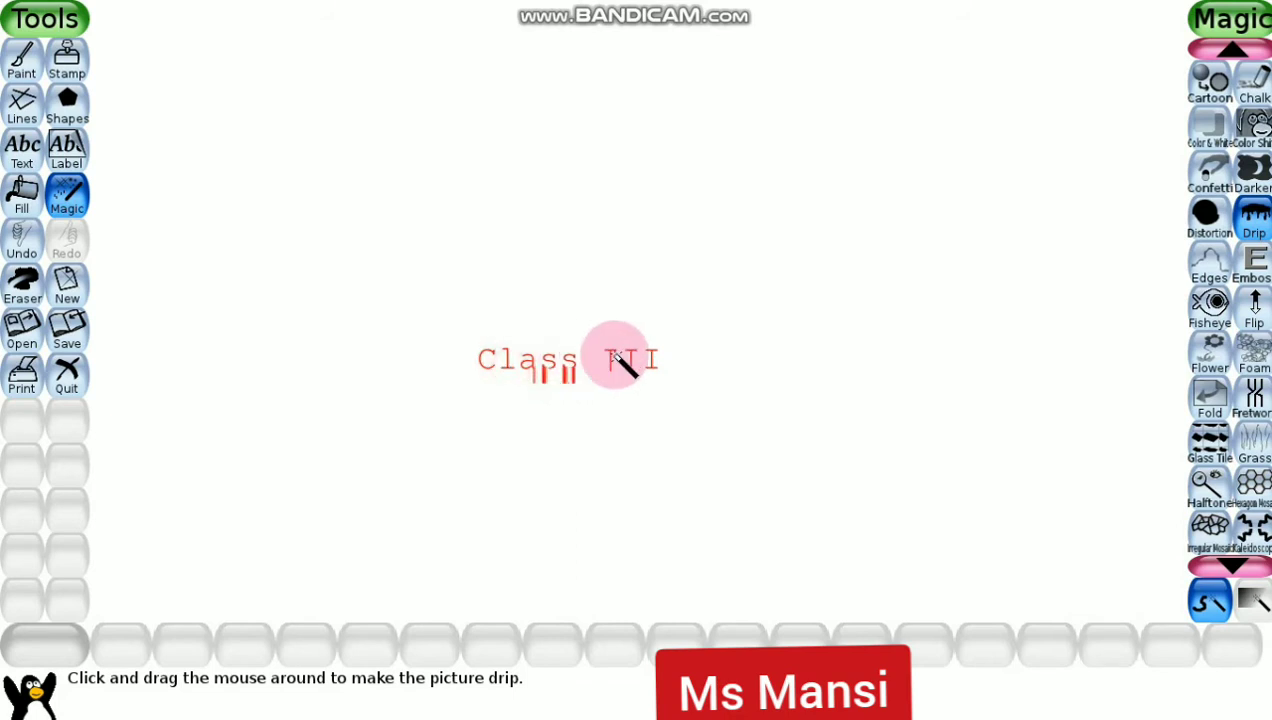
pyautogui.moveTo(620, 362)
pyautogui.mouseDown()
pyautogui.moveTo(657, 335)
pyautogui.moveTo(653, 356)
pyautogui.moveTo(478, 364)
pyautogui.moveTo(609, 418)
pyautogui.moveTo(635, 369)
pyautogui.moveTo(655, 364)
pyautogui.moveTo(640, 438)
pyautogui.moveTo(647, 378)
pyautogui.moveTo(623, 314)
pyautogui.moveTo(465, 421)
pyautogui.moveTo(682, 345)
pyautogui.moveTo(525, 372)
pyautogui.moveTo(677, 306)
pyautogui.moveTo(469, 411)
pyautogui.moveTo(600, 408)
pyautogui.moveTo(993, 297)
pyautogui.mouseUp()
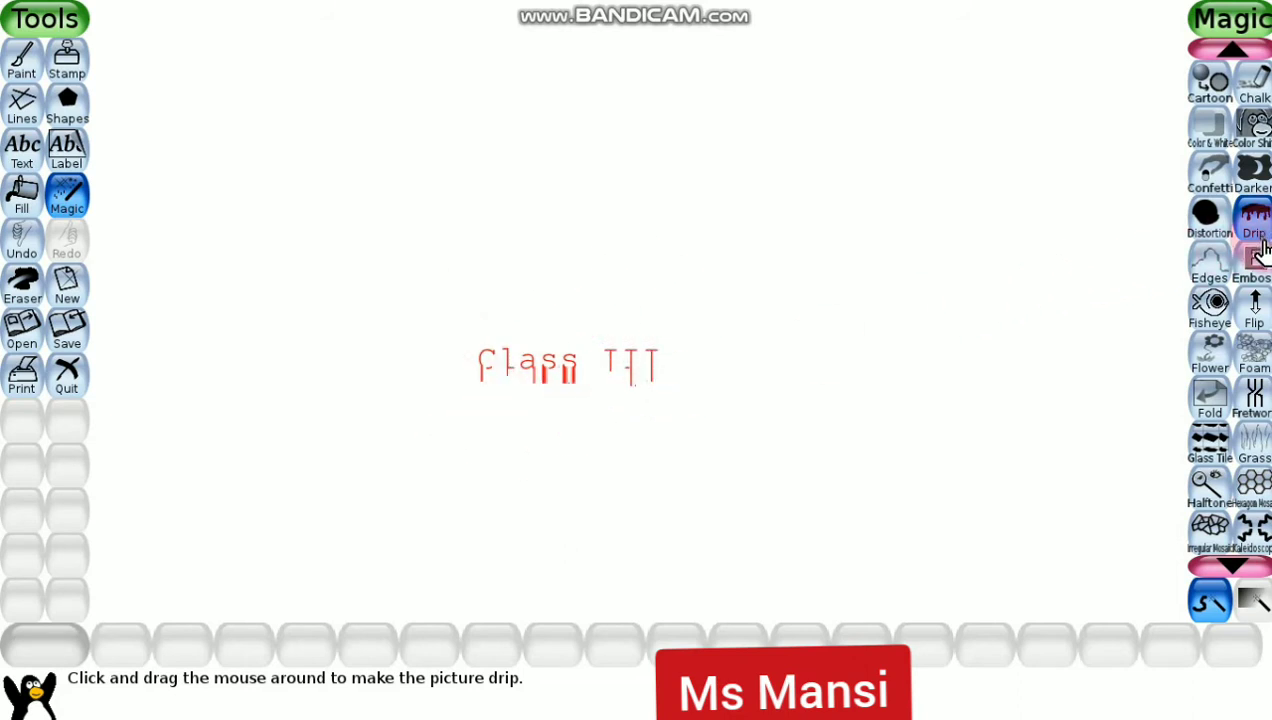
pyautogui.click(1074, 267)
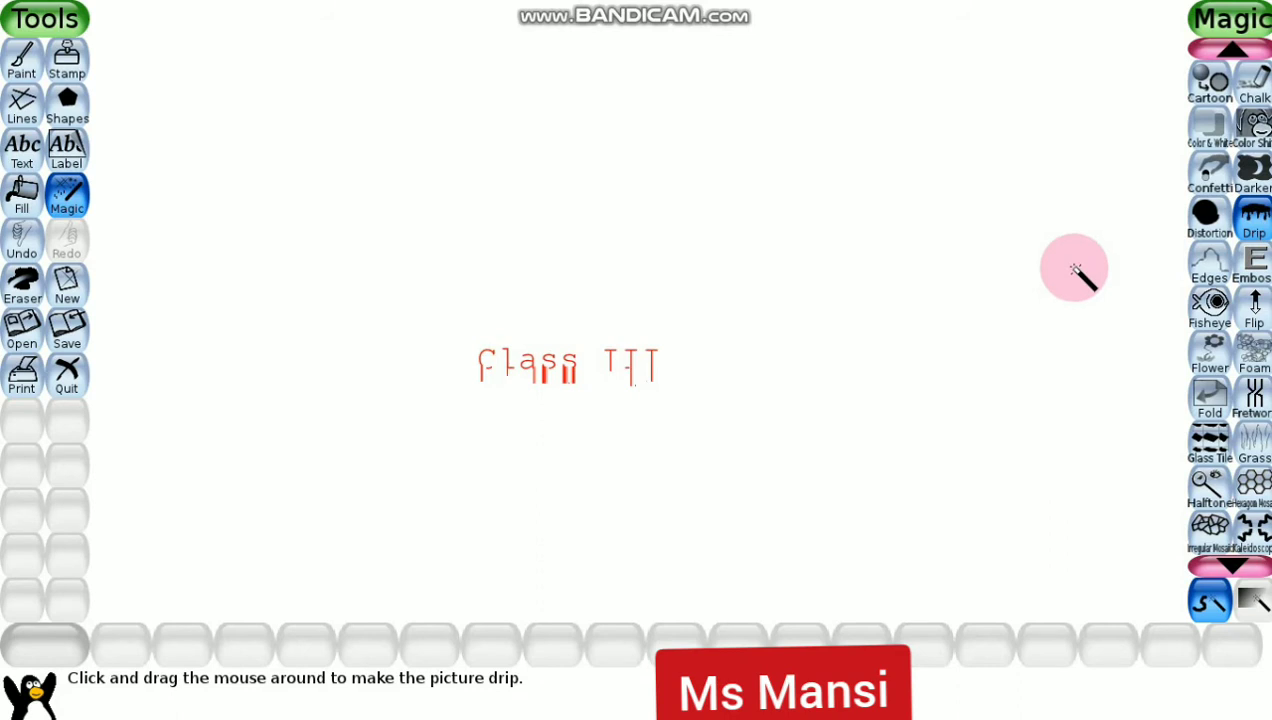
pyautogui.moveTo(1074, 267)
pyautogui.mouseDown()
pyautogui.moveTo(686, 270)
pyautogui.moveTo(553, 324)
pyautogui.moveTo(538, 347)
pyautogui.moveTo(434, 199)
pyautogui.moveTo(508, 234)
pyautogui.mouseUp()
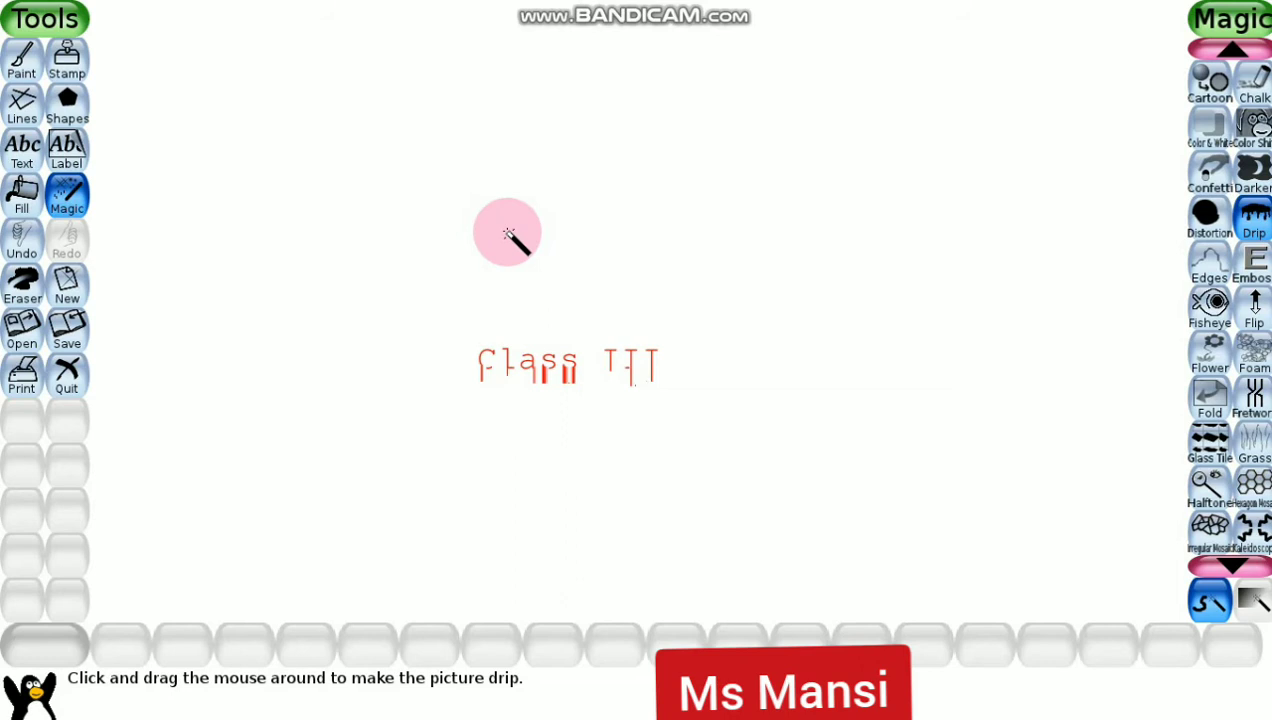
pyautogui.moveTo(508, 234)
pyautogui.mouseDown()
pyautogui.moveTo(433, 191)
pyautogui.moveTo(85, 119)
pyautogui.moveTo(68, 100)
pyautogui.moveTo(80, 120)
pyautogui.mouseUp()
# Draw a large filled red octagon, slightly rotated, above and to the right of the "Class III" text
pyautogui.click(80, 120)
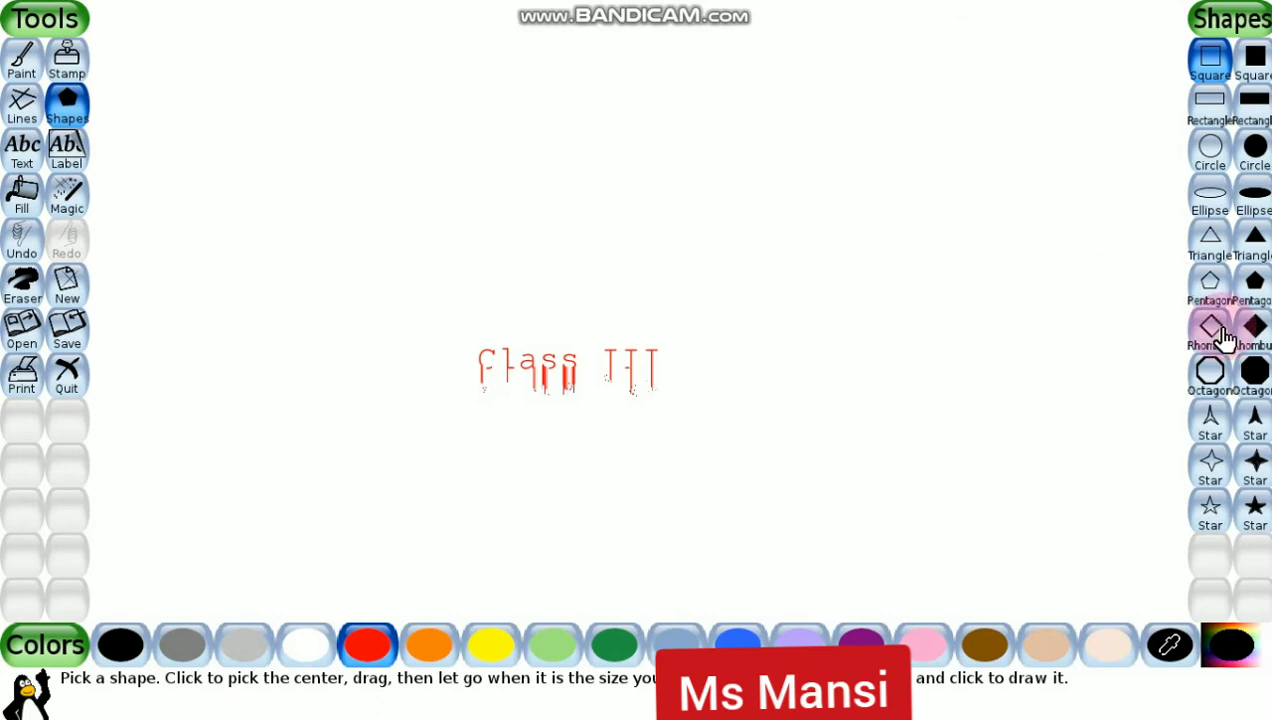
pyautogui.click(1256, 374)
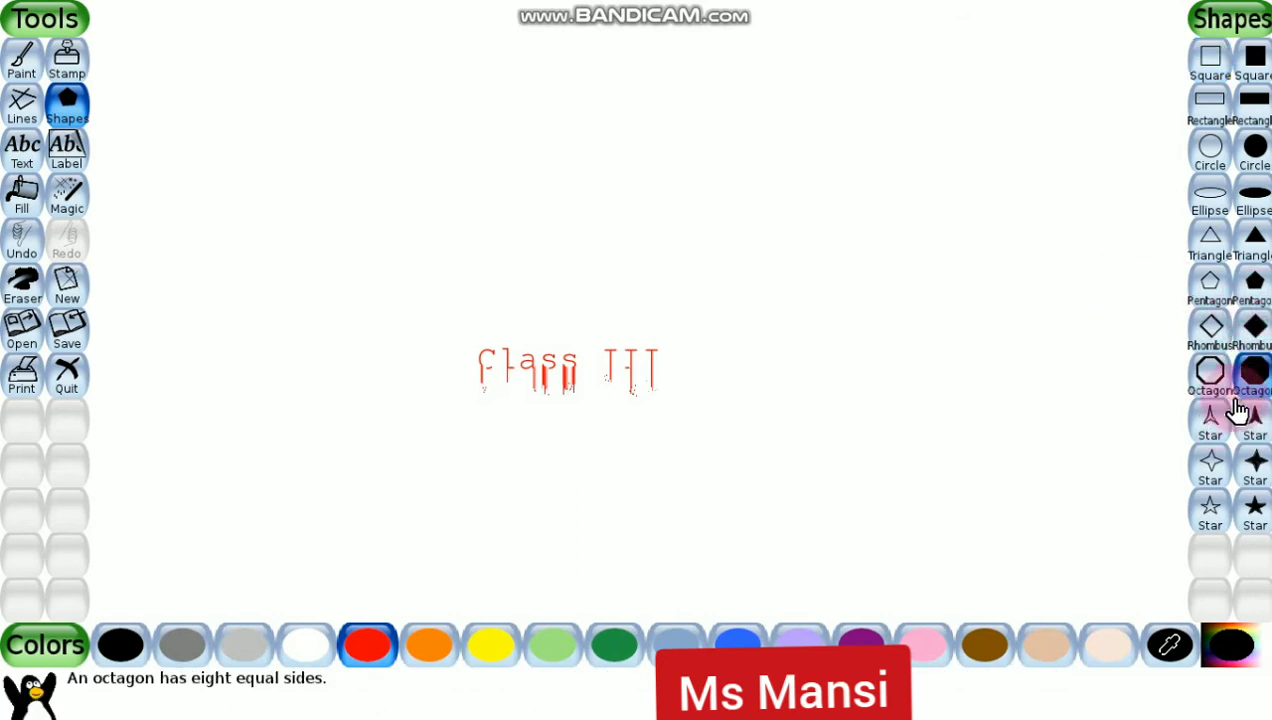
pyautogui.moveTo(752, 176); pyautogui.dragTo(884, 285)
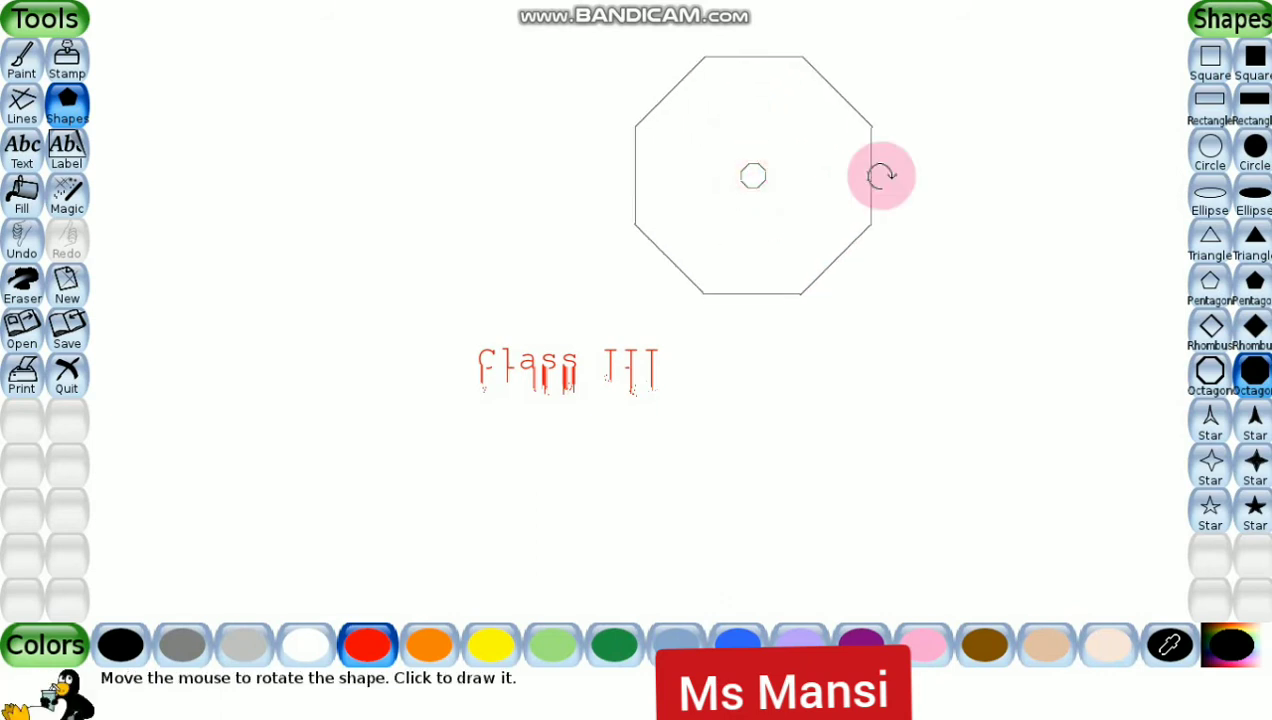
pyautogui.click(822, 173)
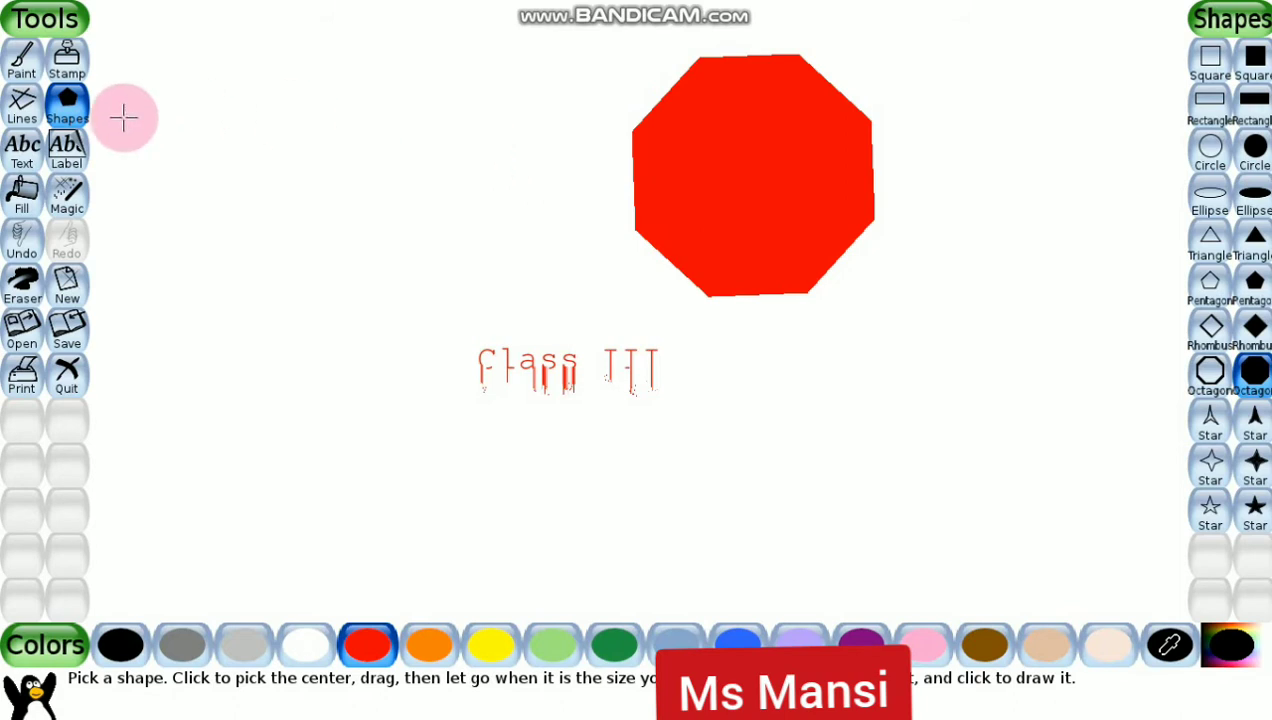
# Look through the further Magic effects beyond Drip, as far as Sharpen and Shift
pyautogui.click(67, 197)
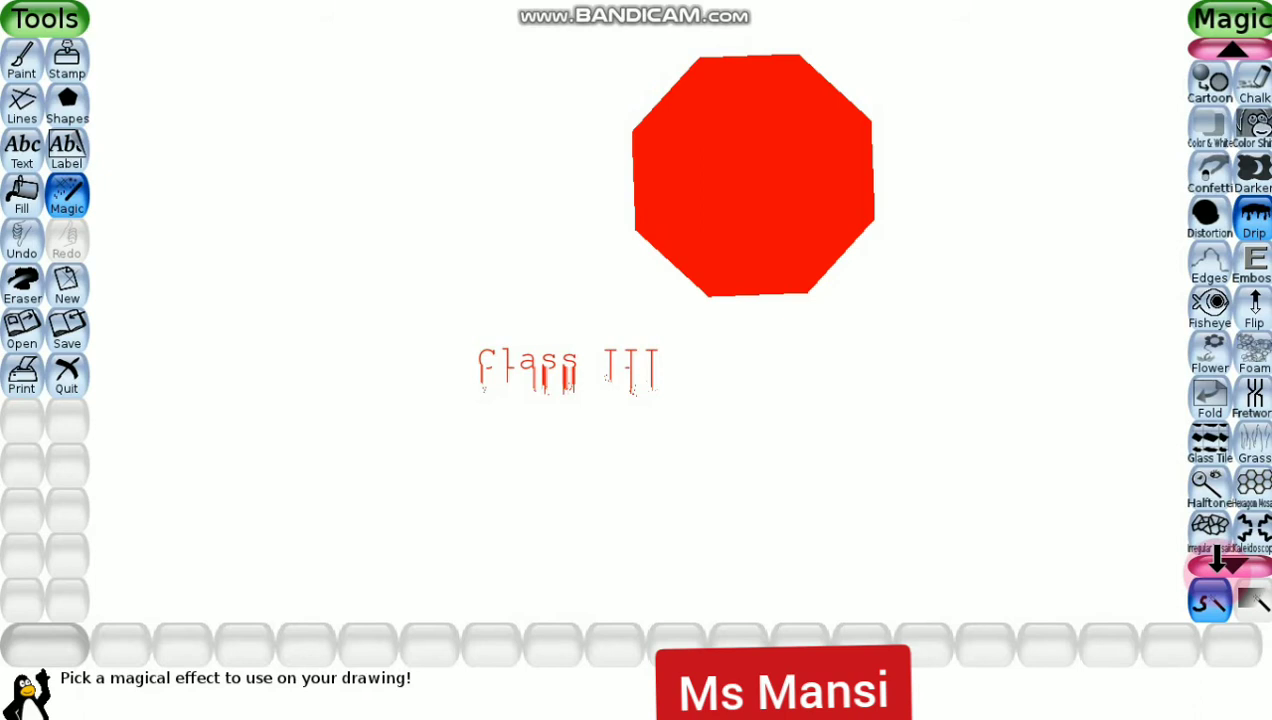
pyautogui.click(1213, 560)
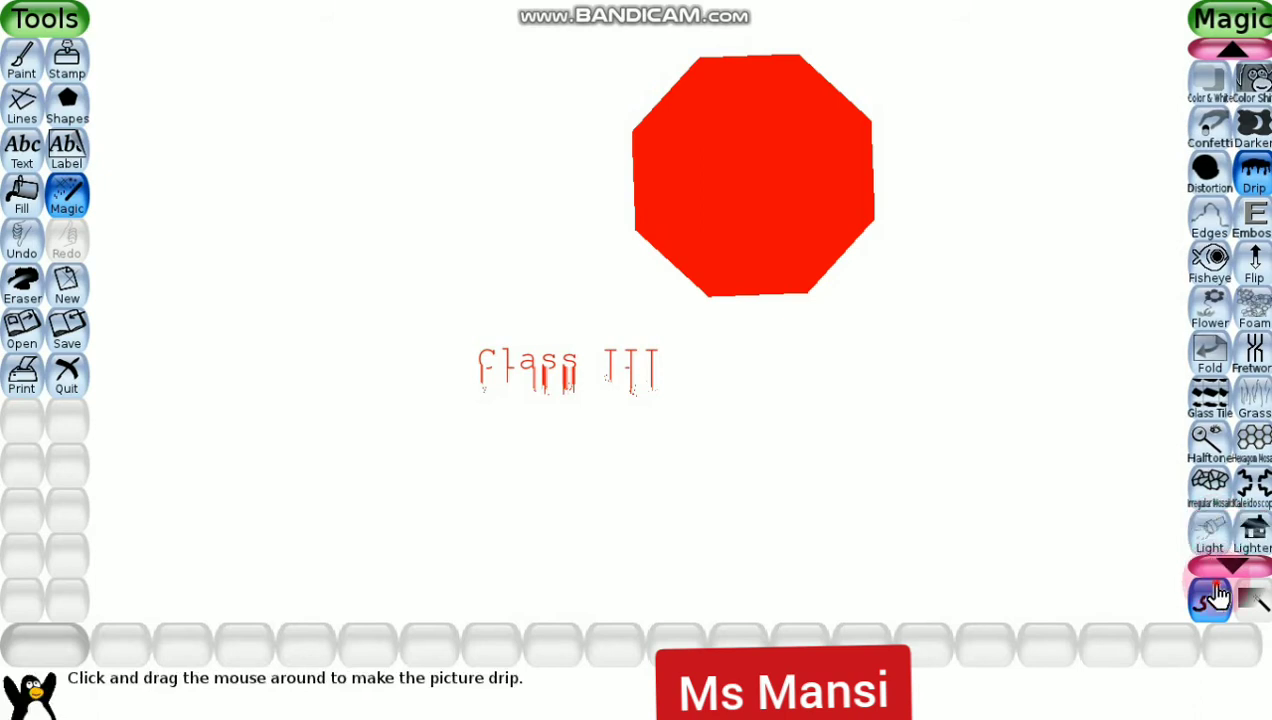
pyautogui.click(1218, 562)
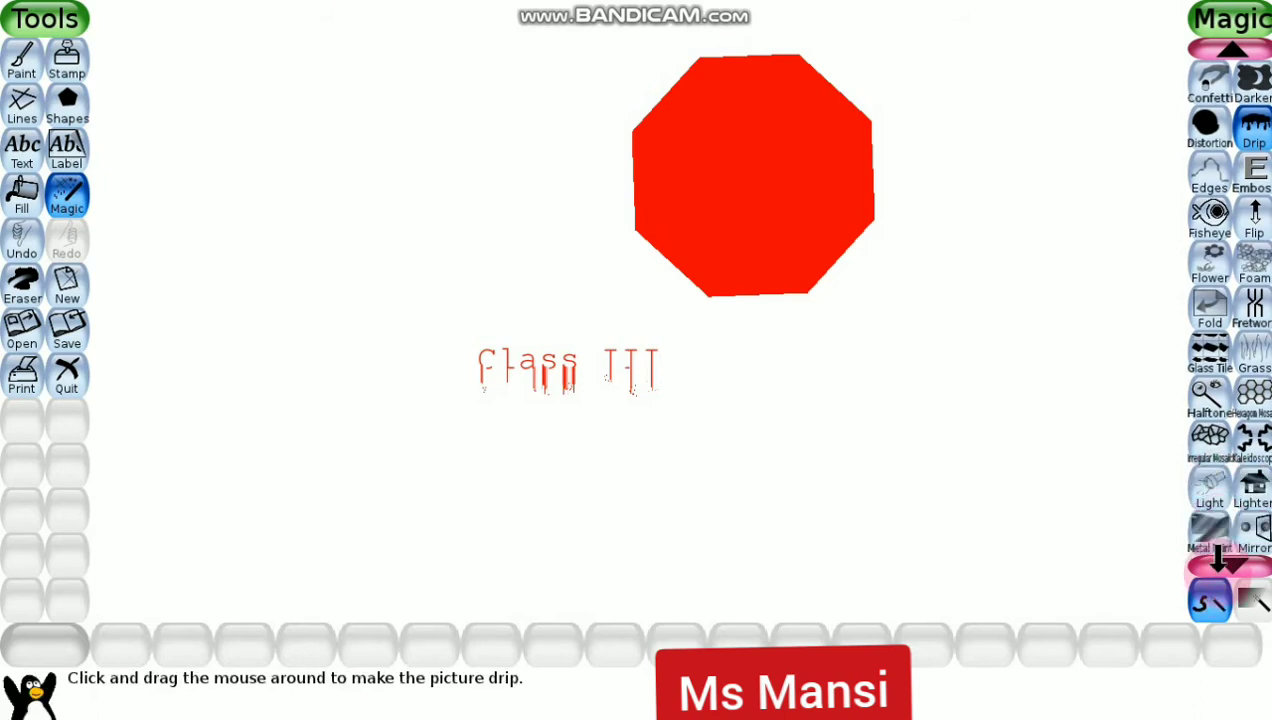
pyautogui.click(1218, 562)
pyautogui.click(1218, 562)
pyautogui.click(1218, 562)
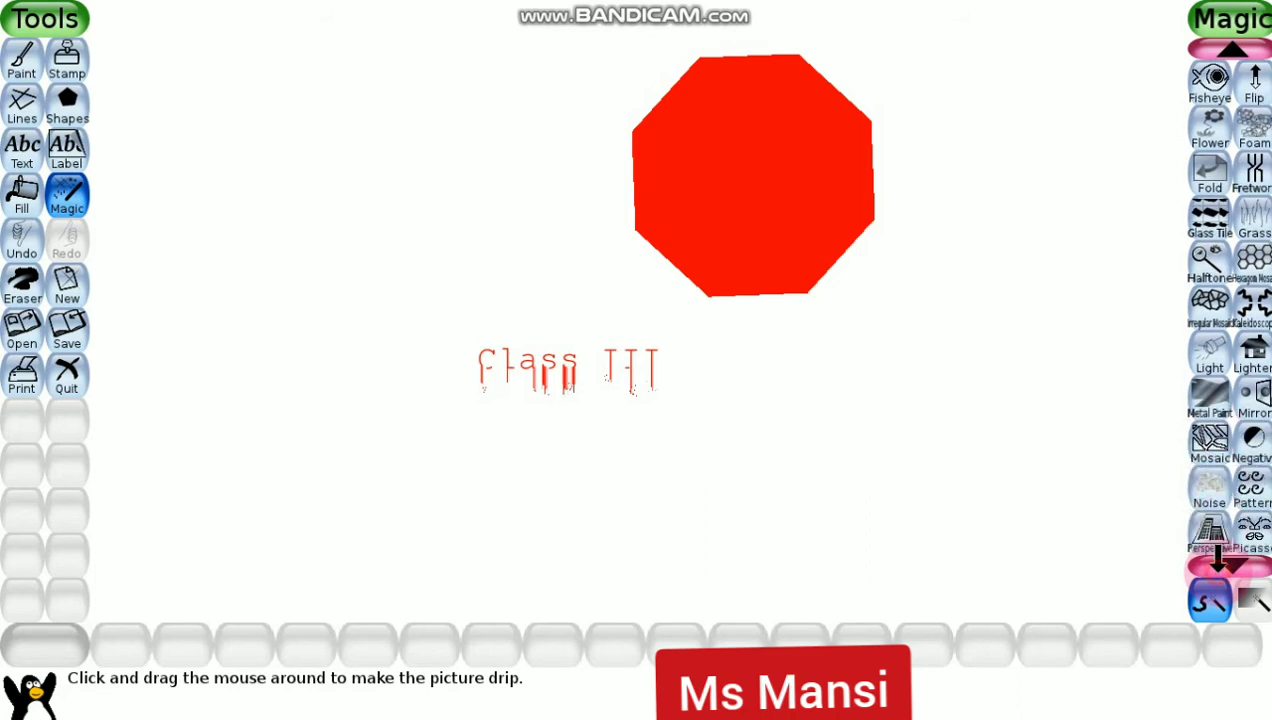
pyautogui.click(1218, 562)
pyautogui.click(1218, 562)
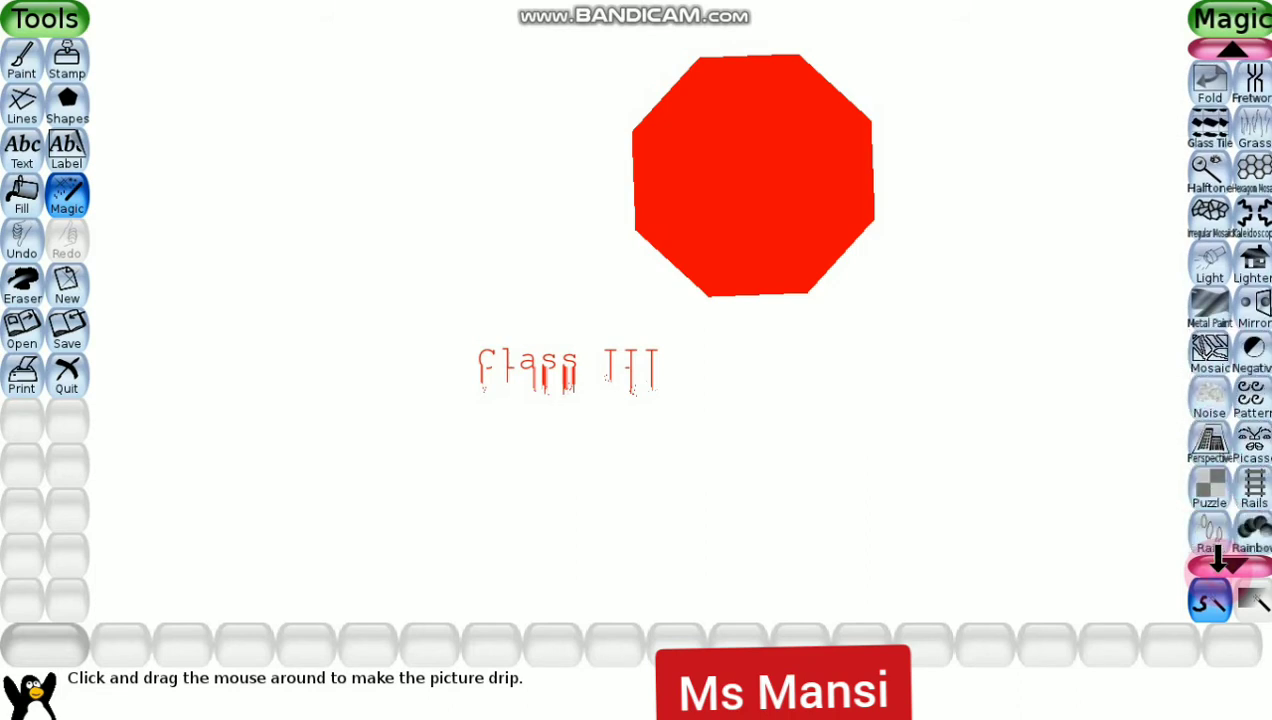
pyautogui.click(1218, 562)
pyautogui.click(1218, 562)
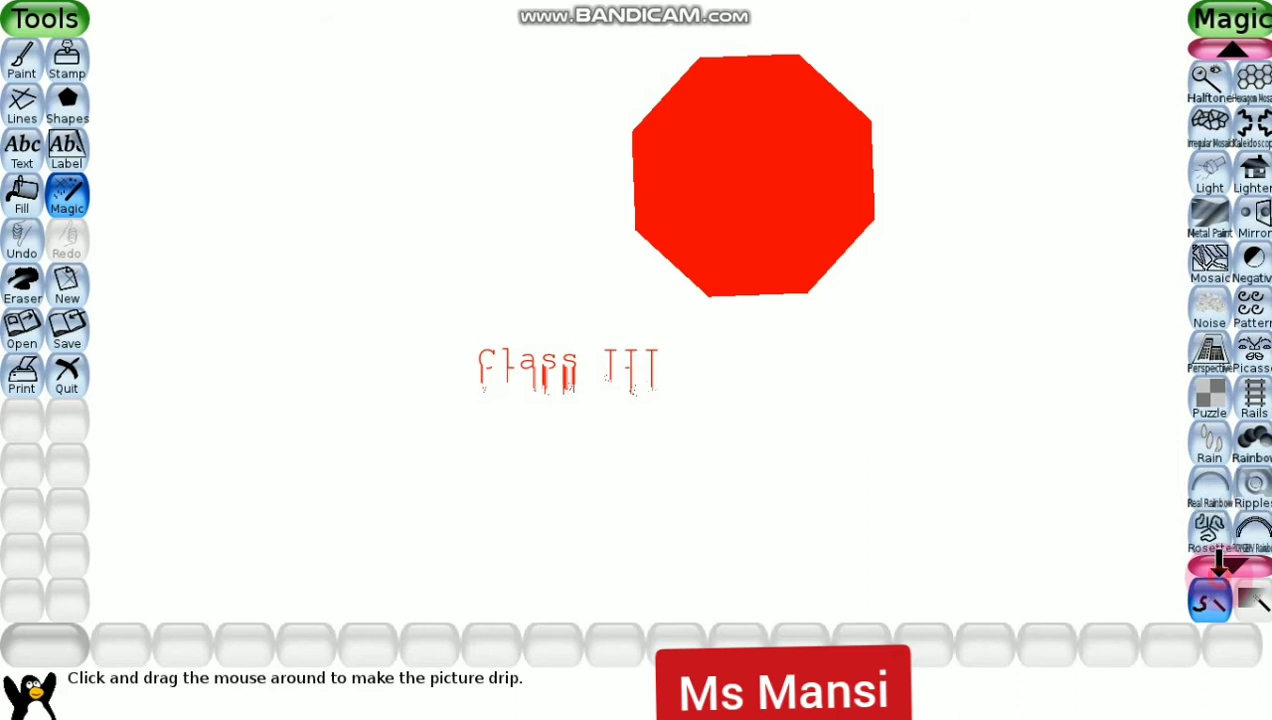
pyautogui.click(1218, 562)
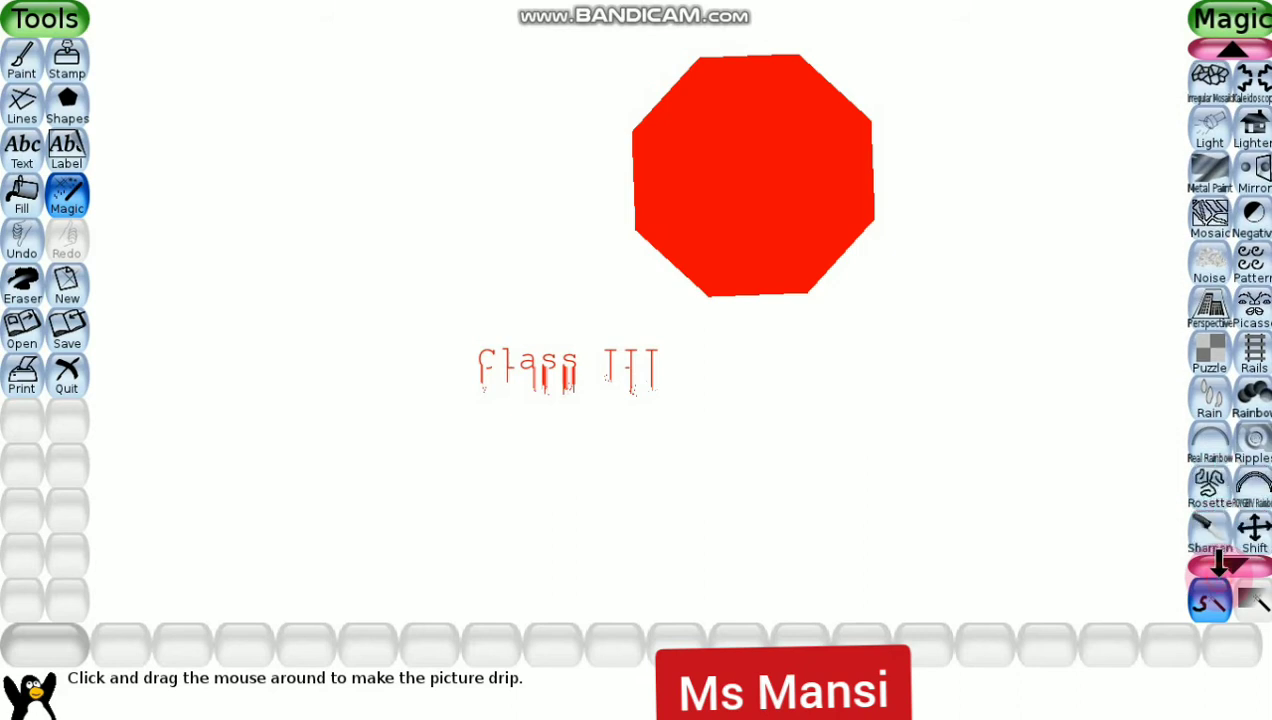
# Trace the upper part of the red octagon with the Edges magic effect, leaving its lower part filled
pyautogui.click(1212, 50)
pyautogui.click(1212, 50)
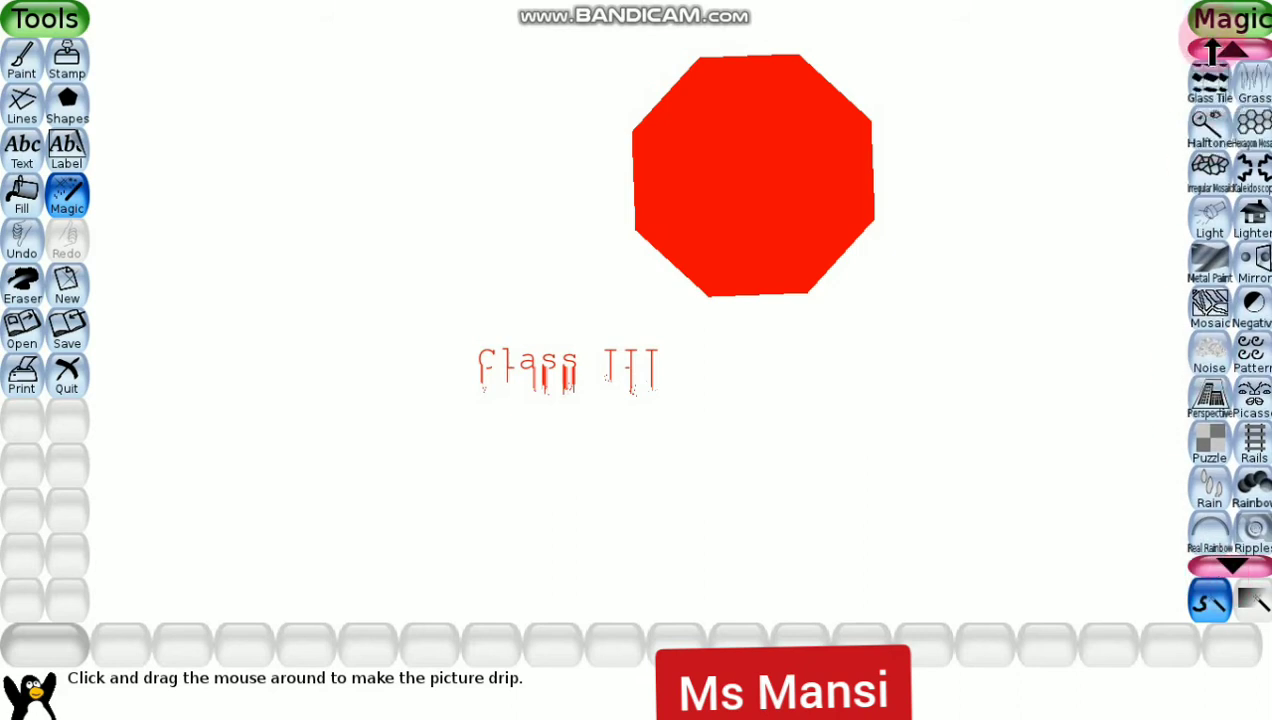
pyautogui.click(1212, 50)
pyautogui.click(1212, 50)
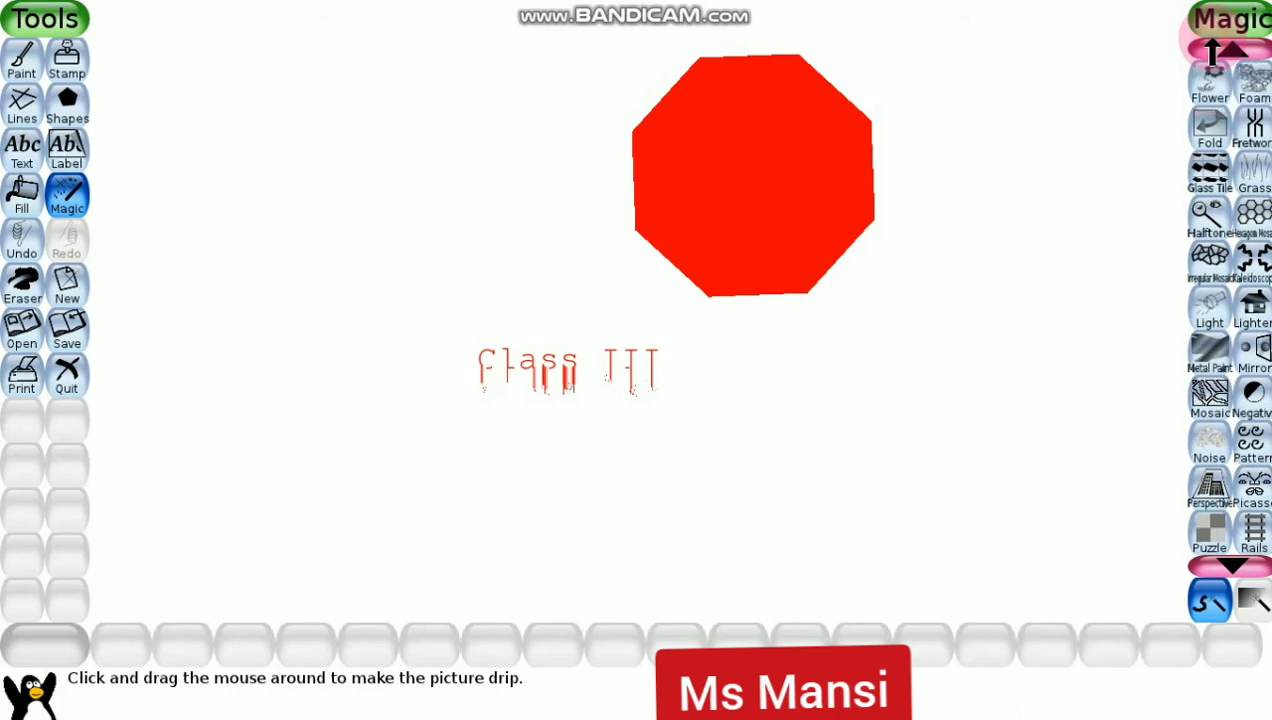
pyautogui.click(1212, 50)
pyautogui.click(1212, 50)
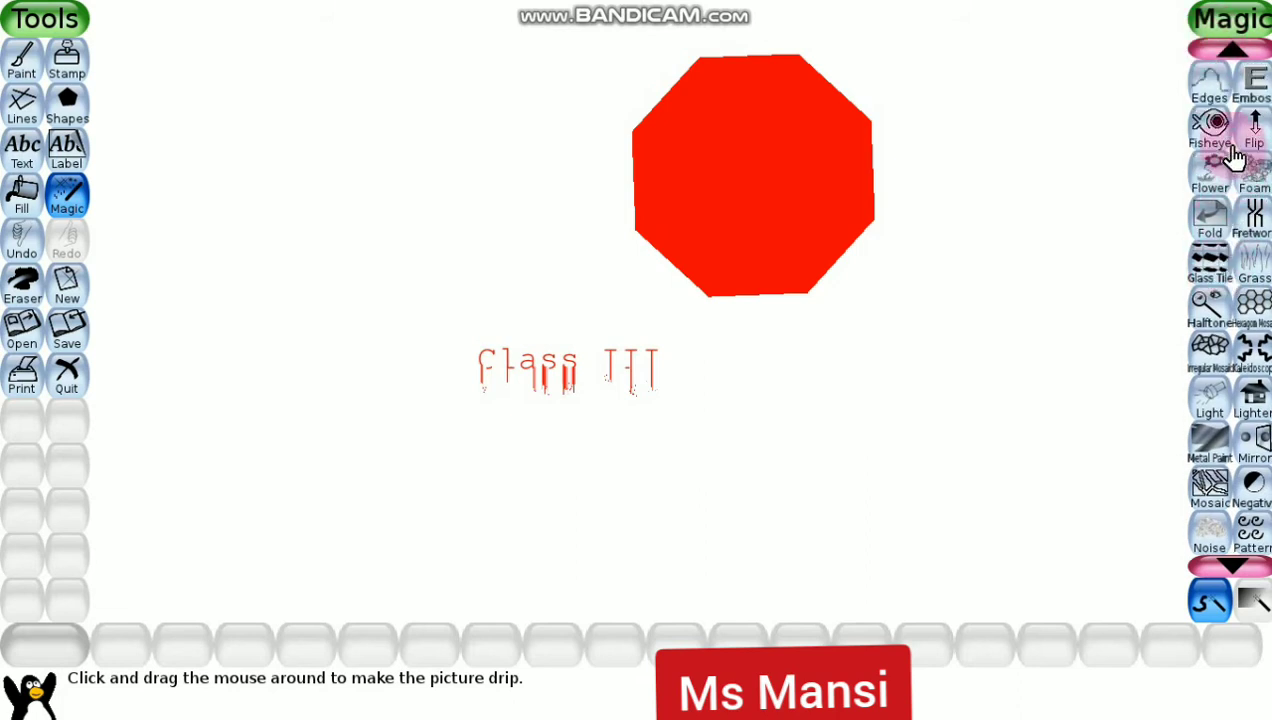
pyautogui.click(1210, 84)
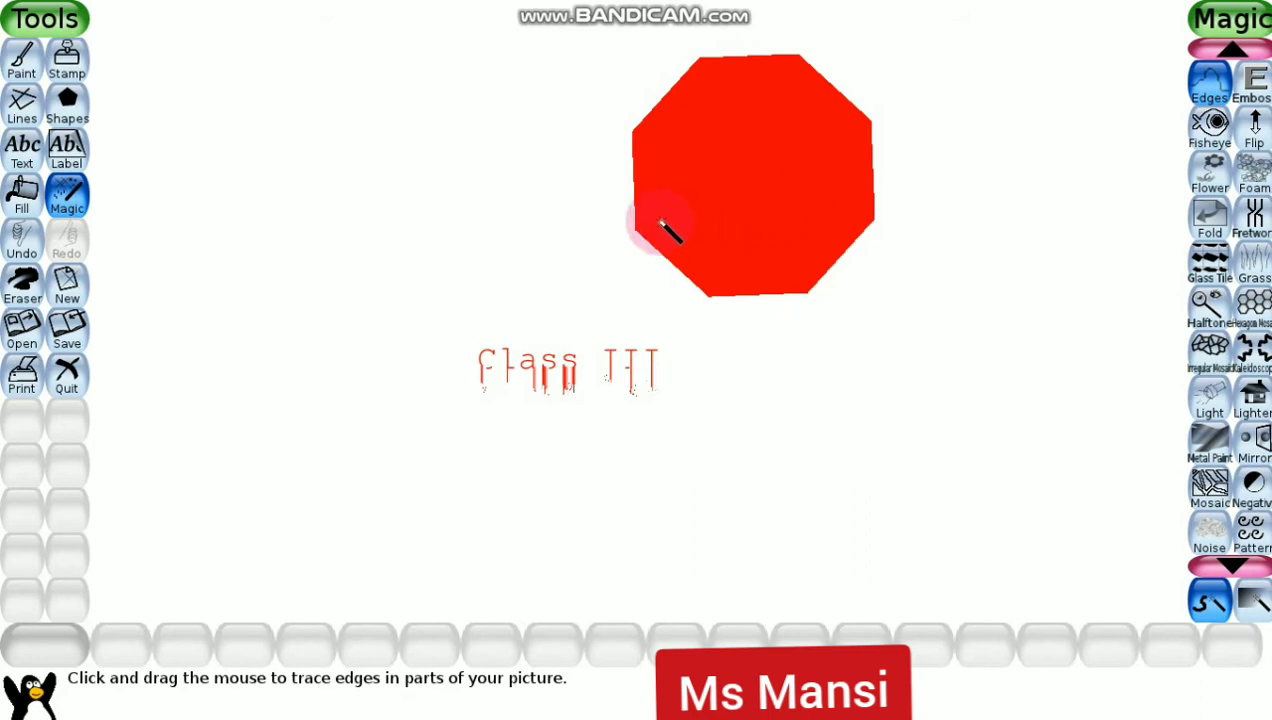
pyautogui.moveTo(643, 222)
pyautogui.mouseDown()
pyautogui.moveTo(867, 137)
pyautogui.moveTo(807, 60)
pyautogui.moveTo(710, 63)
pyautogui.moveTo(647, 136)
pyautogui.moveTo(647, 194)
pyautogui.moveTo(689, 133)
pyautogui.moveTo(730, 104)
pyautogui.moveTo(630, 233)
pyautogui.moveTo(704, 82)
pyautogui.moveTo(794, 86)
pyautogui.moveTo(658, 160)
pyautogui.moveTo(775, 102)
pyautogui.moveTo(672, 166)
pyautogui.moveTo(798, 88)
pyautogui.moveTo(830, 85)
pyautogui.moveTo(687, 180)
pyautogui.moveTo(830, 130)
pyautogui.moveTo(679, 206)
pyautogui.moveTo(675, 115)
pyautogui.mouseUp()
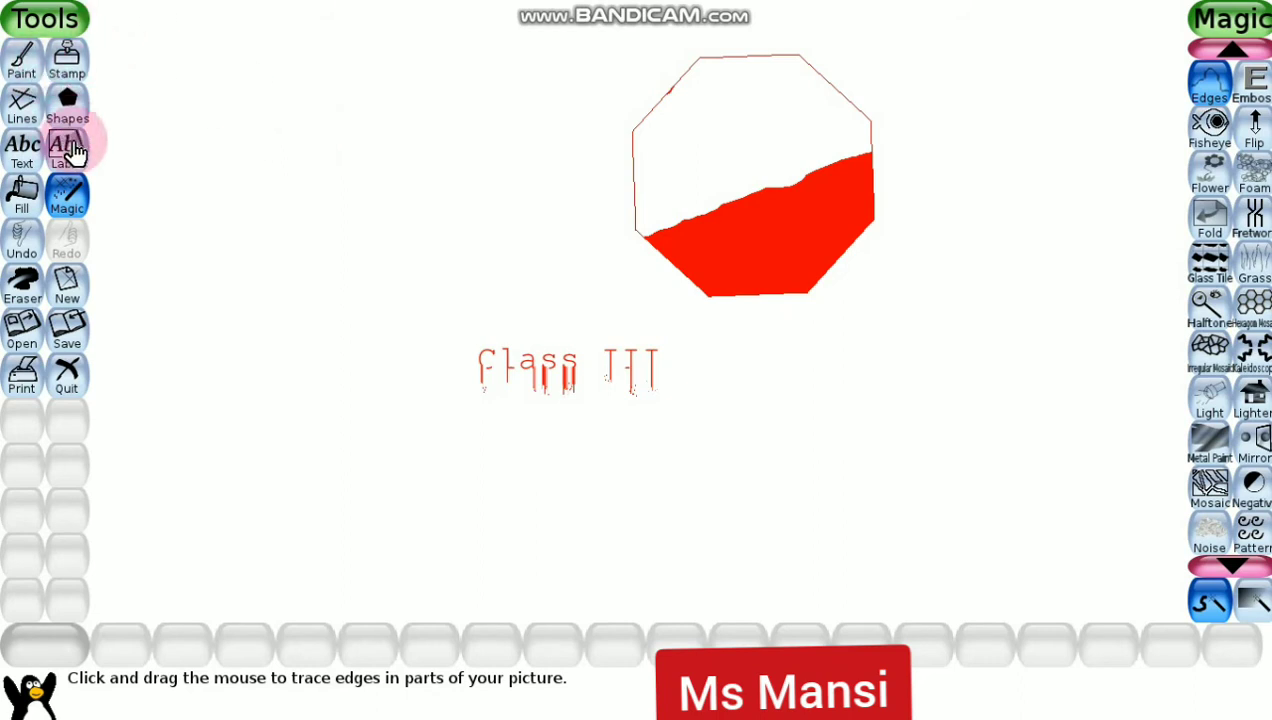
# Erase the "Class III" text and the octagon from the canvas with the square eraser
pyautogui.click(22, 285)
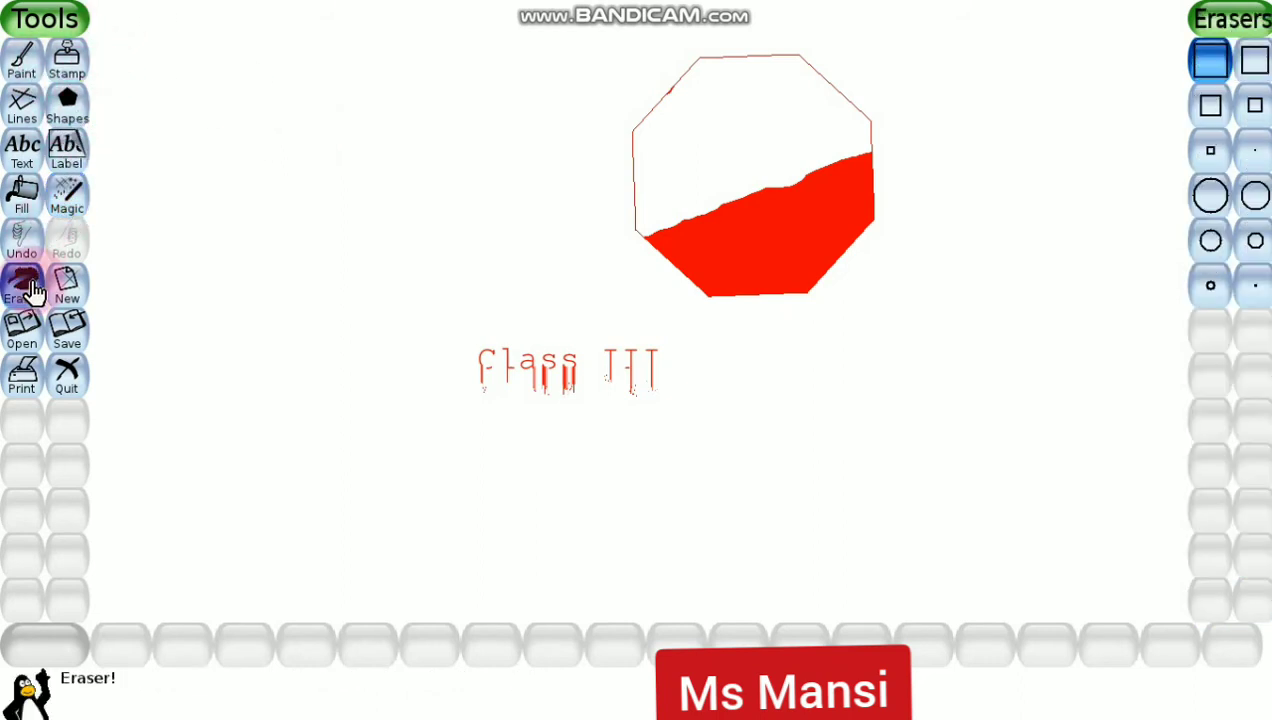
pyautogui.moveTo(483, 318)
pyautogui.mouseDown()
pyautogui.moveTo(489, 348)
pyautogui.moveTo(828, 289)
pyautogui.moveTo(767, 116)
pyautogui.moveTo(760, 235)
pyautogui.moveTo(639, 190)
pyautogui.moveTo(836, 2)
pyautogui.moveTo(631, 239)
pyautogui.moveTo(489, 256)
pyautogui.moveTo(409, 308)
pyautogui.mouseUp()
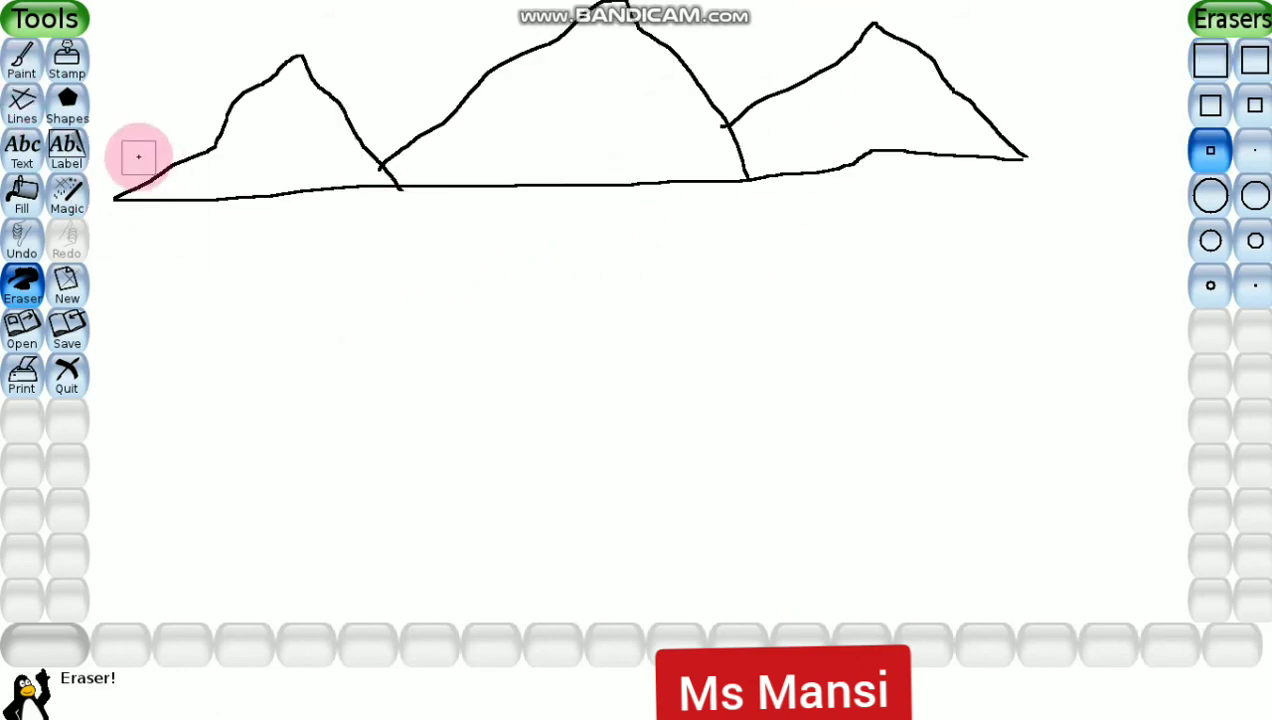
# Fill the three outlined mountains with brown
pyautogui.click(20, 76)
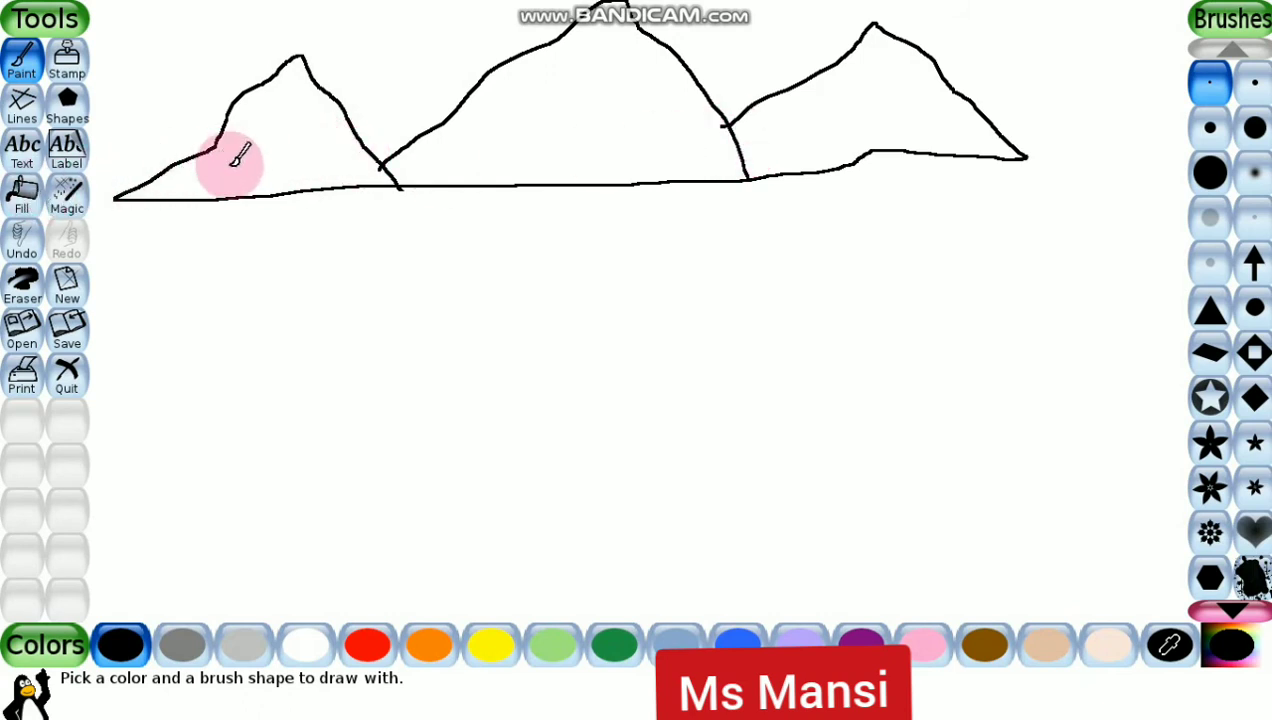
pyautogui.click(23, 197)
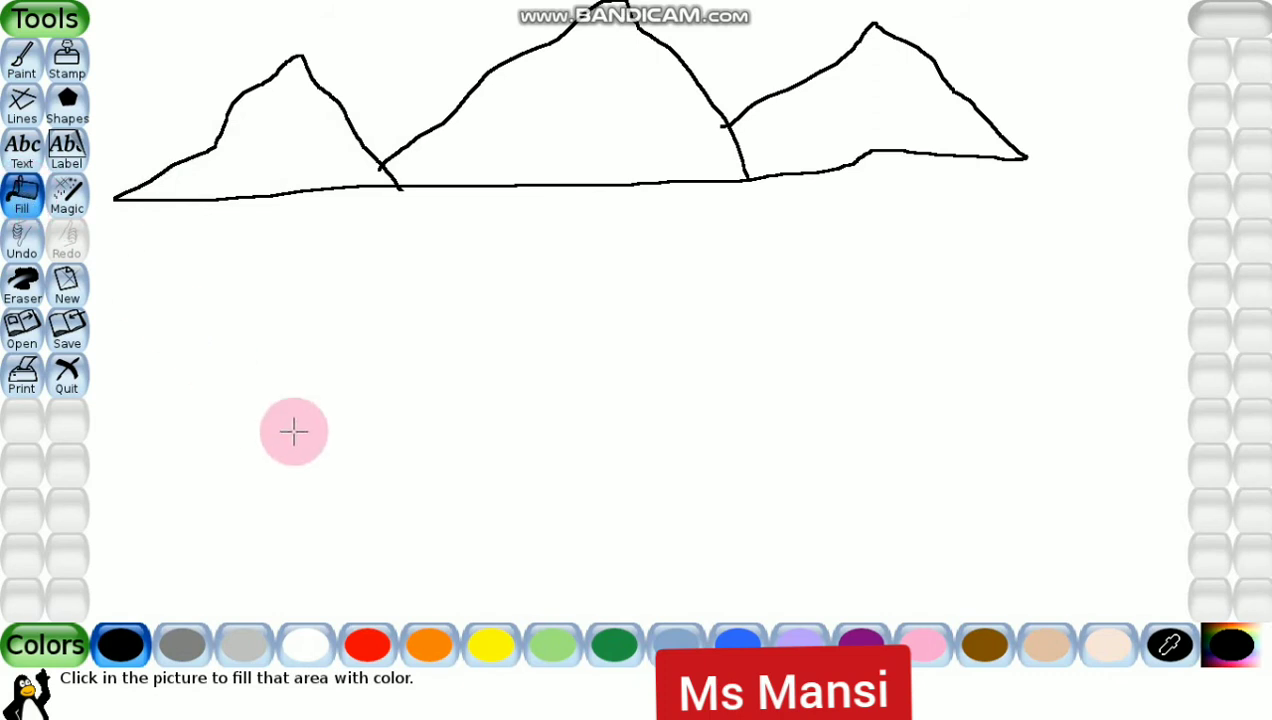
pyautogui.click(972, 650)
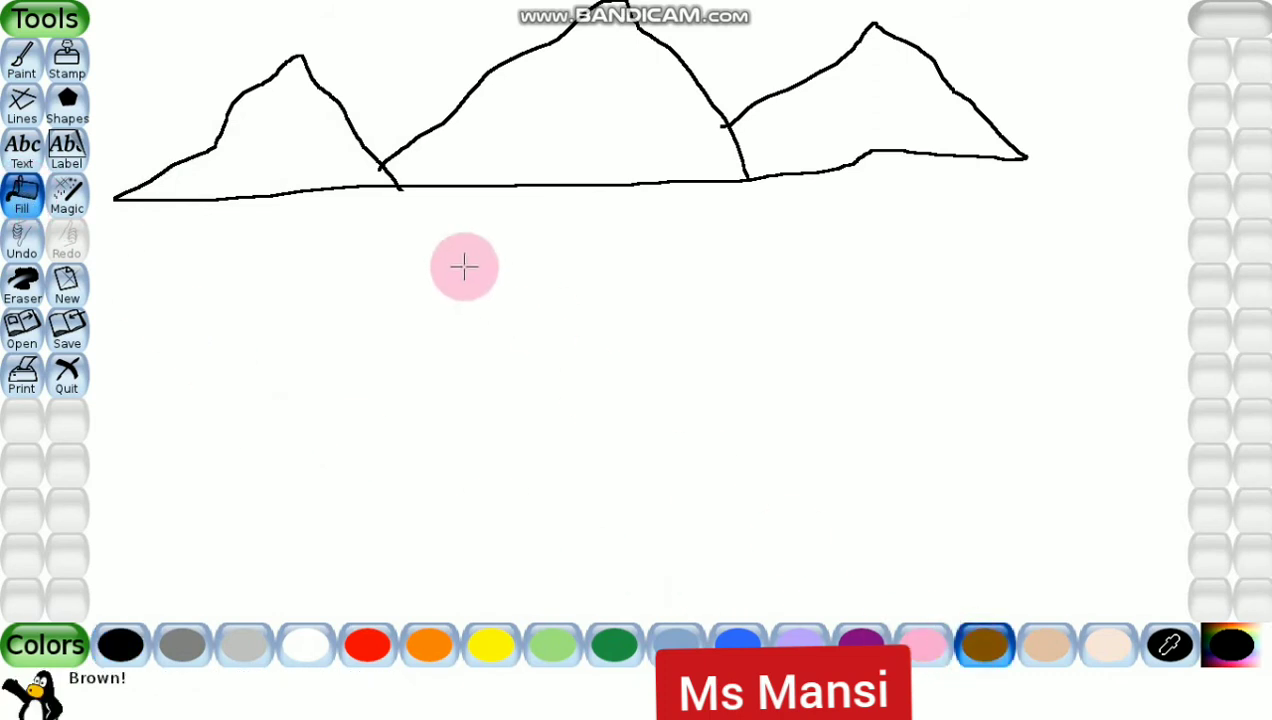
pyautogui.click(297, 124)
pyautogui.click(568, 133)
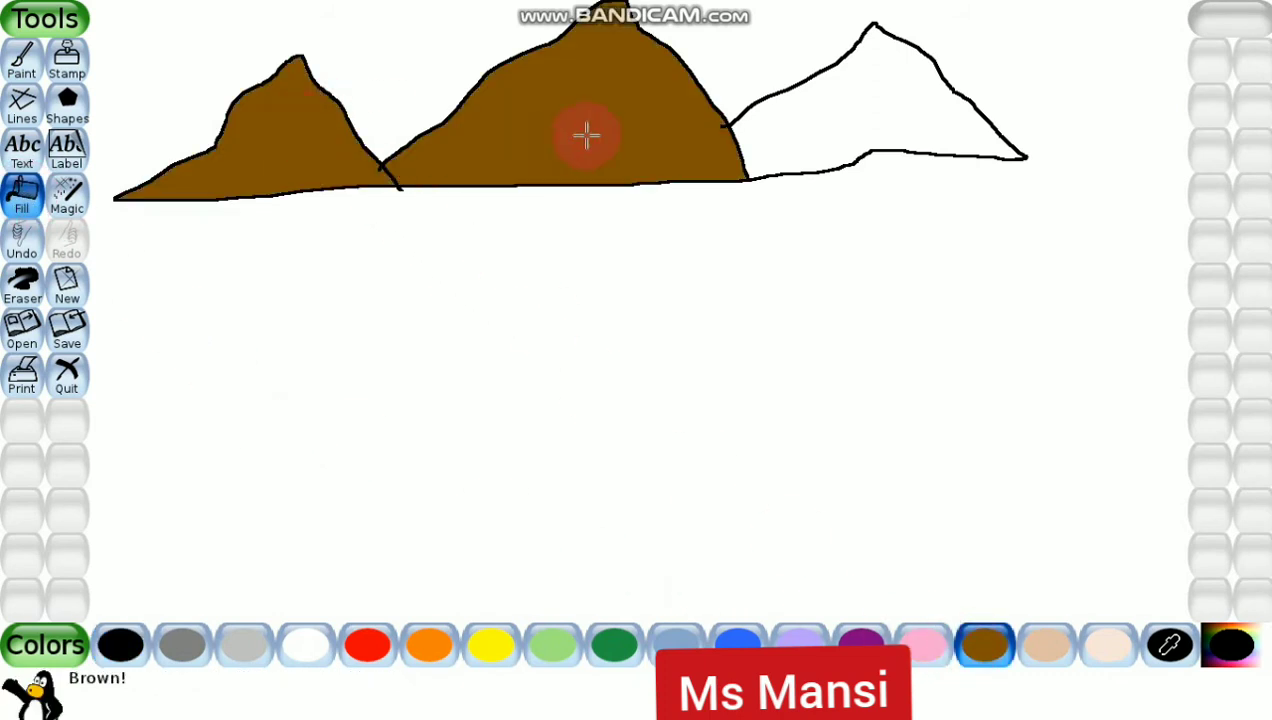
pyautogui.click(819, 114)
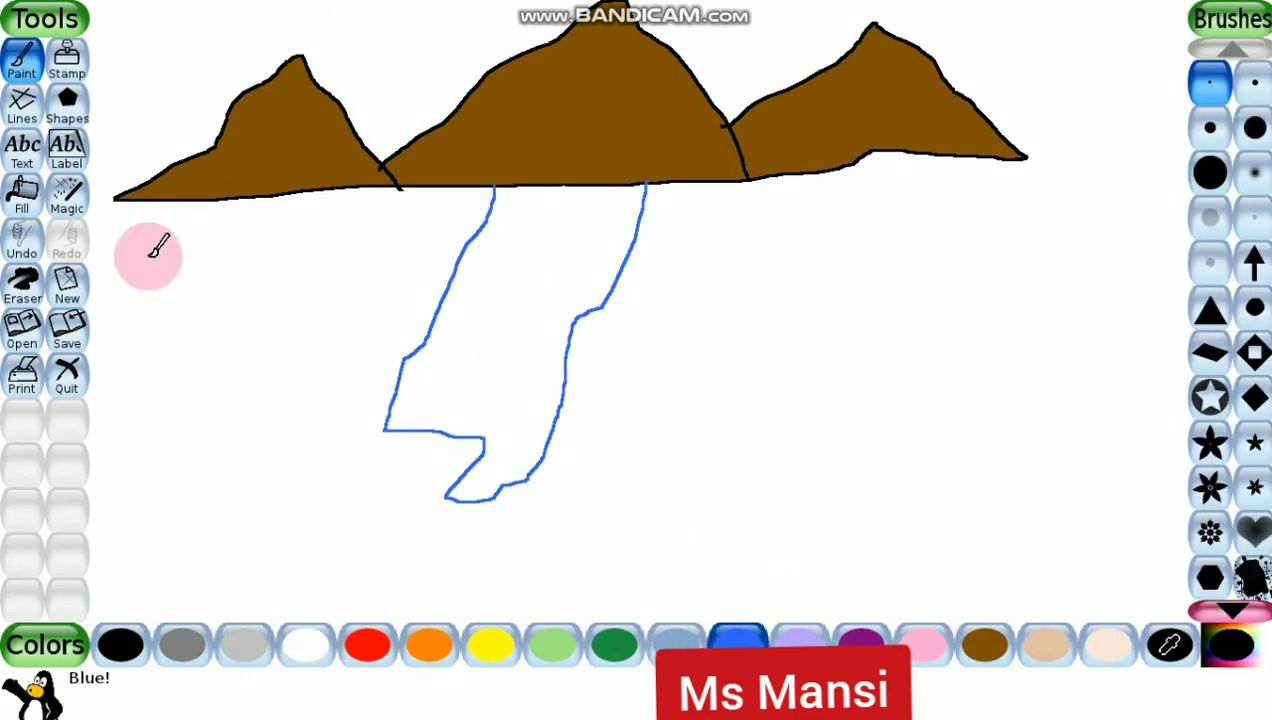
# Fill the river outline below the middle mountain with blue
pyautogui.click(33, 212)
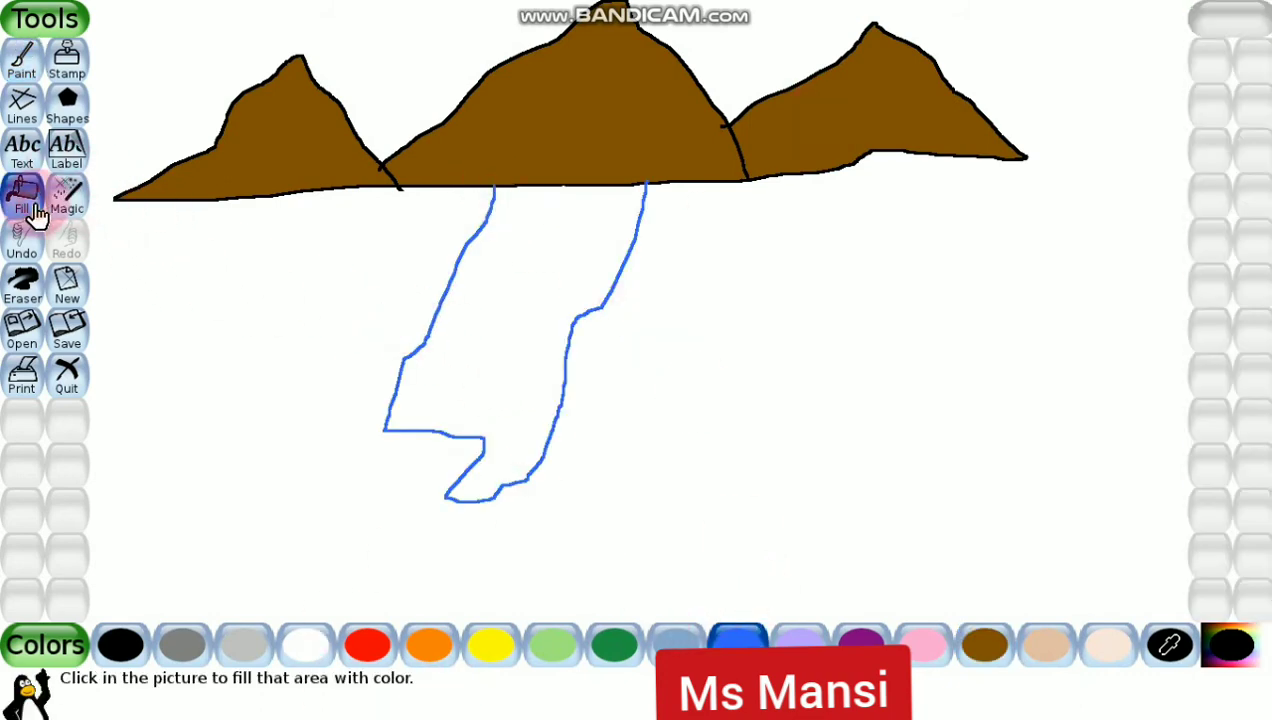
pyautogui.click(742, 643)
pyautogui.click(497, 331)
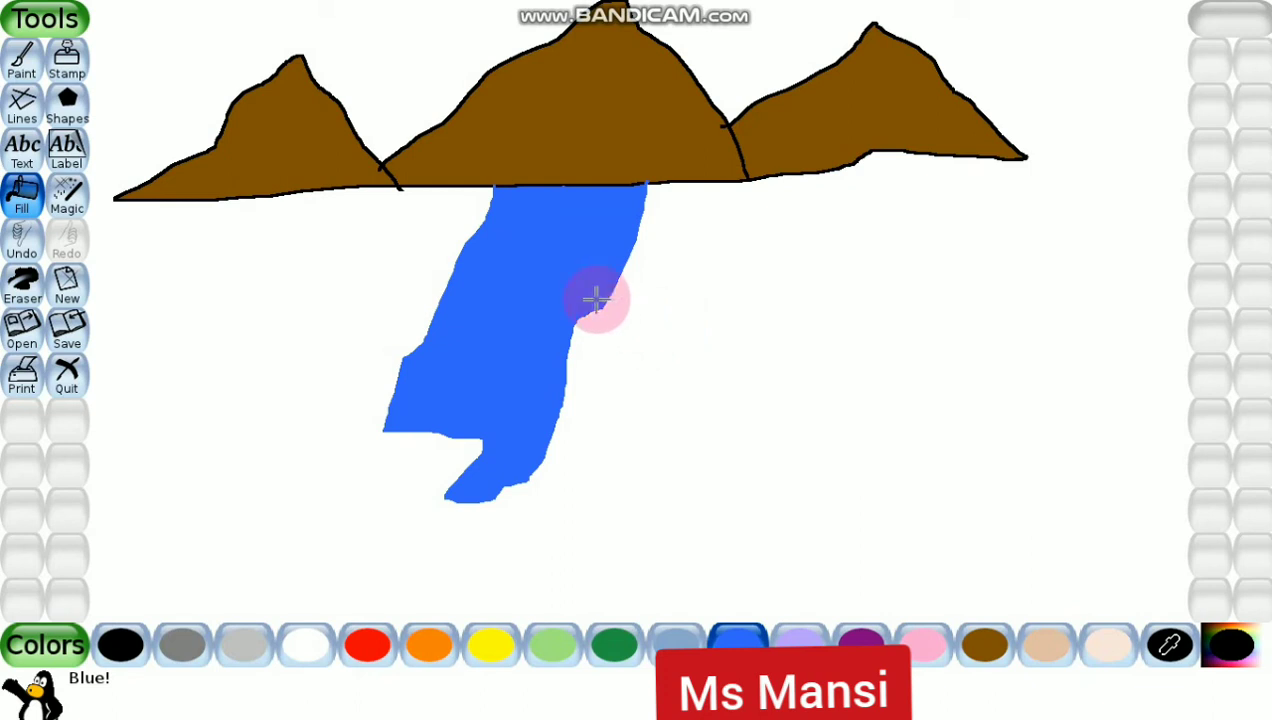
# Add several patches of foamy bubbles along the blue river with the Foam magic effect
pyautogui.click(65, 195)
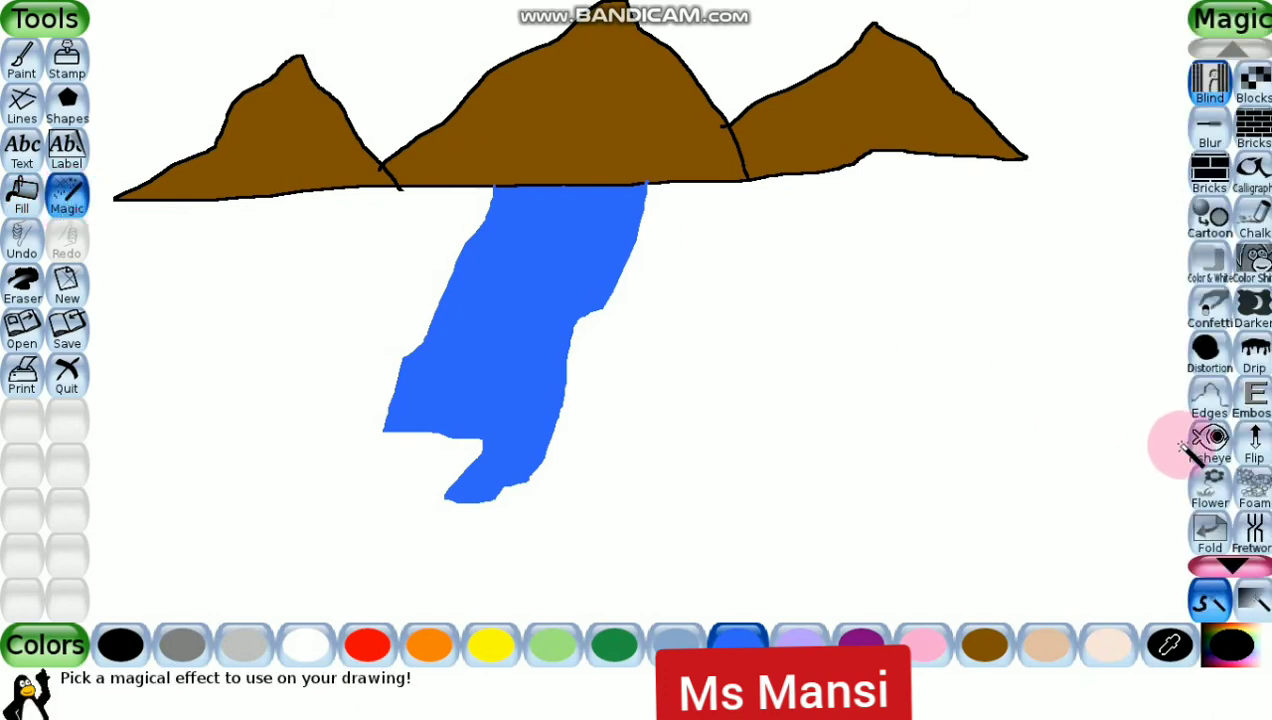
pyautogui.click(1252, 500)
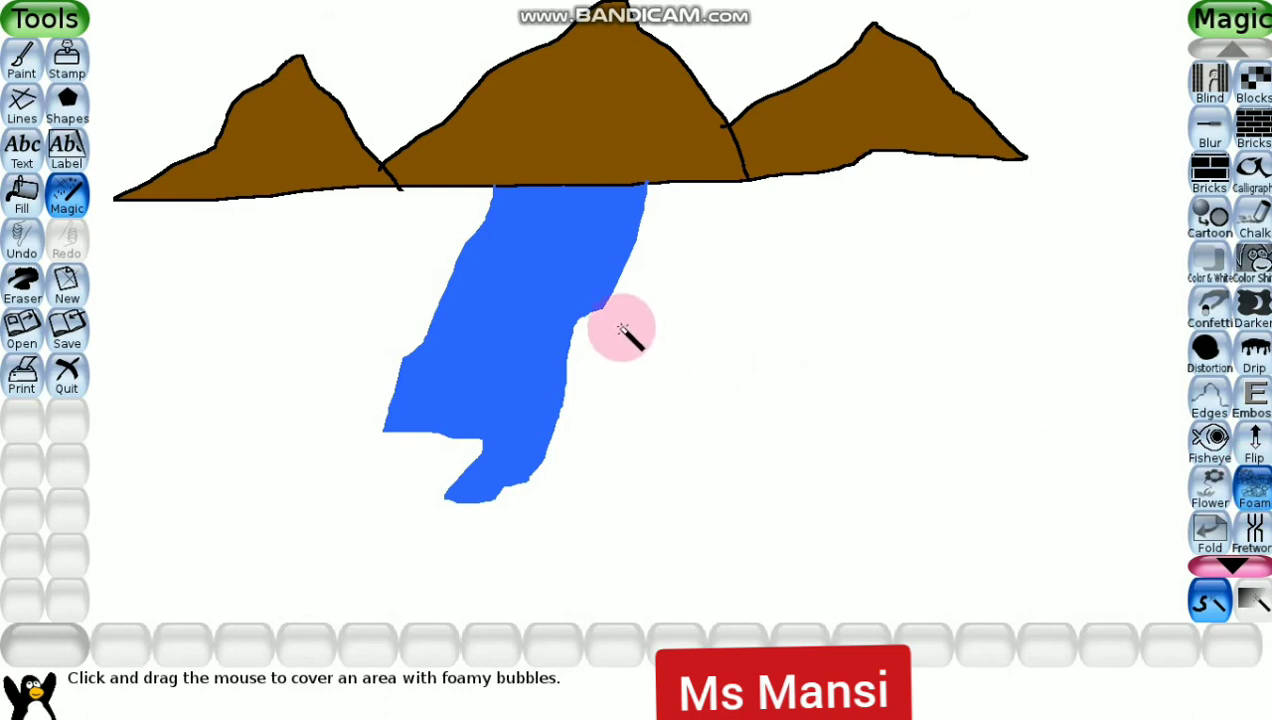
pyautogui.moveTo(512, 262); pyautogui.dragTo(508, 262)
pyautogui.moveTo(494, 352)
pyautogui.mouseDown()
pyautogui.moveTo(564, 295)
pyautogui.moveTo(592, 242)
pyautogui.mouseUp()
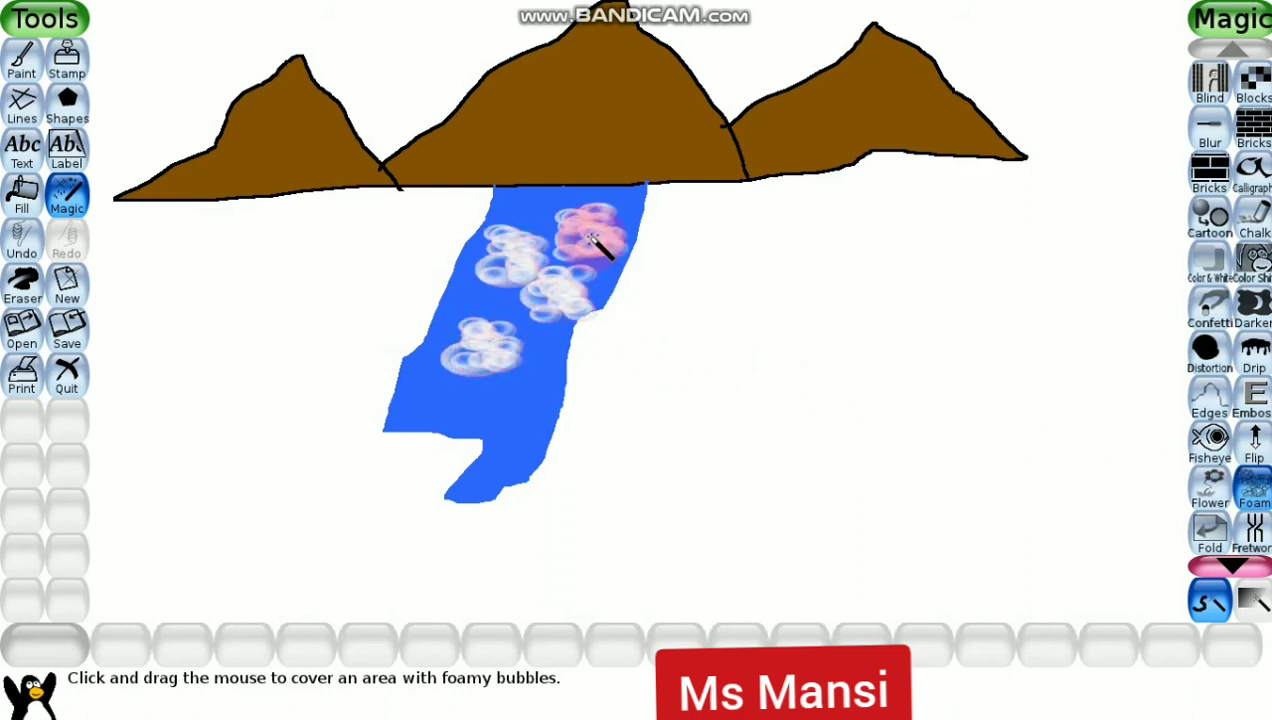
pyautogui.click(511, 453)
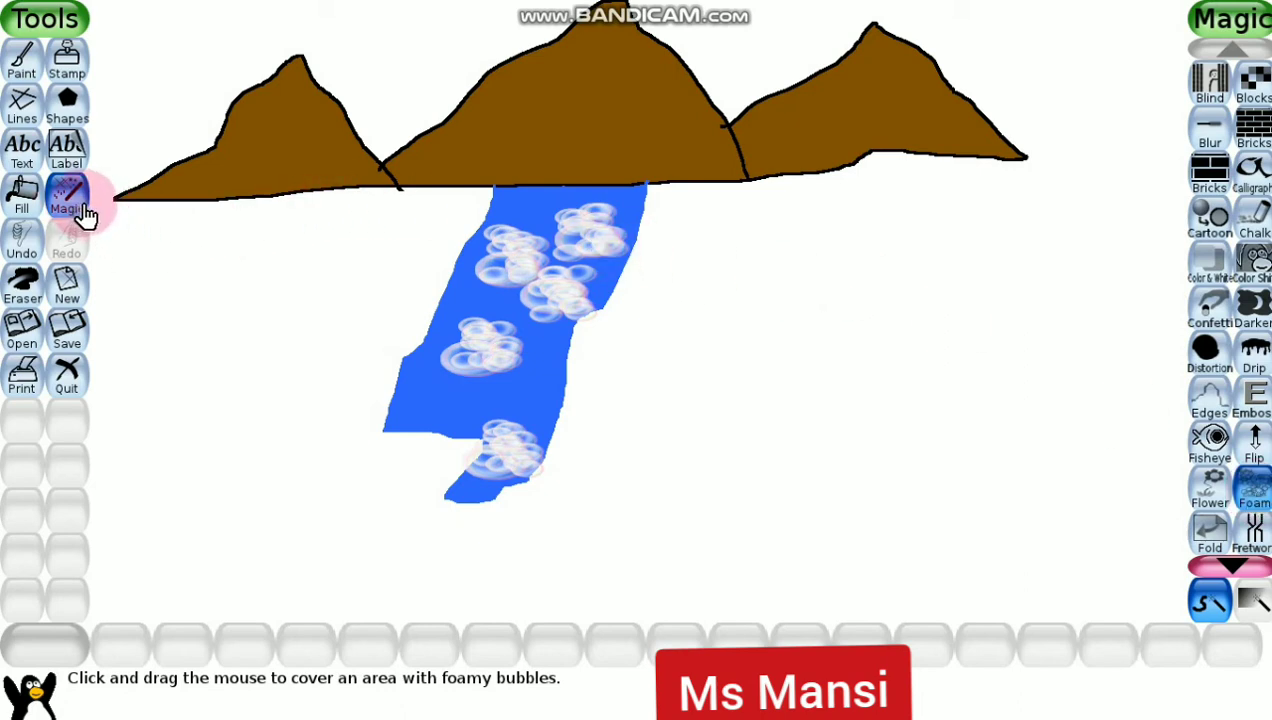
# Add two tufts of grass on the empty ground to the right of the river with the Grass magic effect
pyautogui.click(1215, 565)
pyautogui.click(1215, 565)
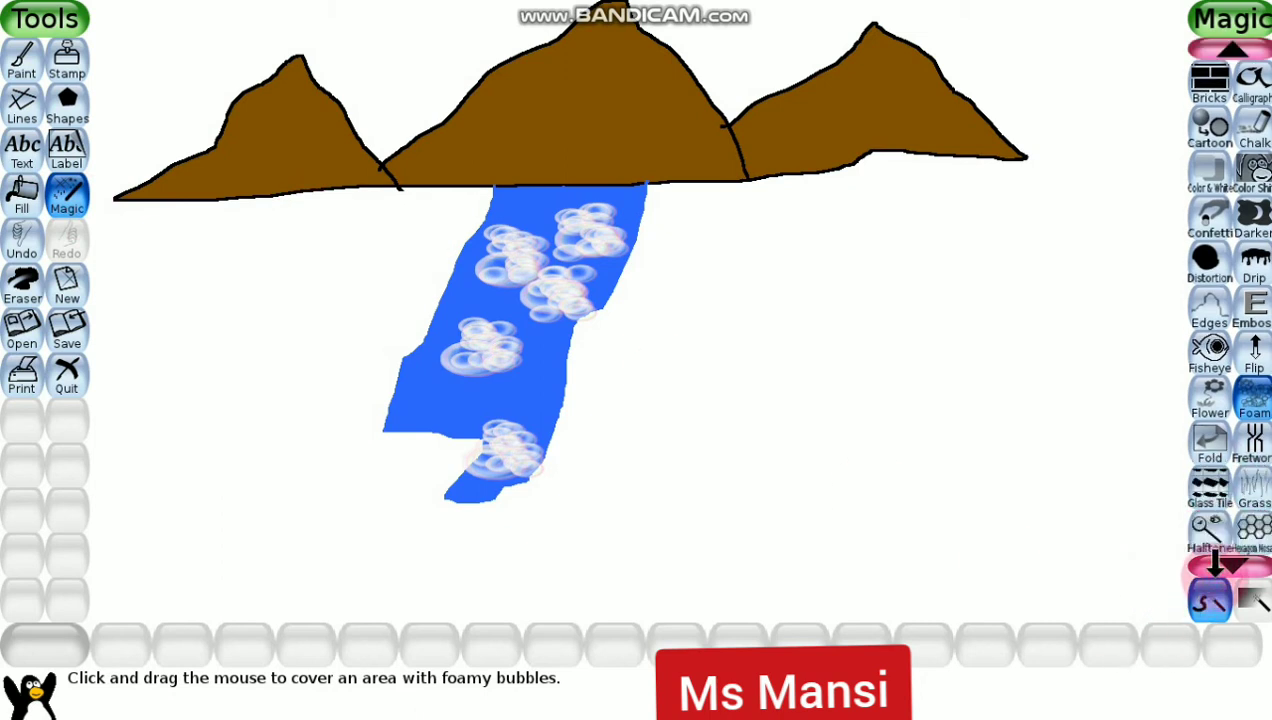
pyautogui.click(1256, 494)
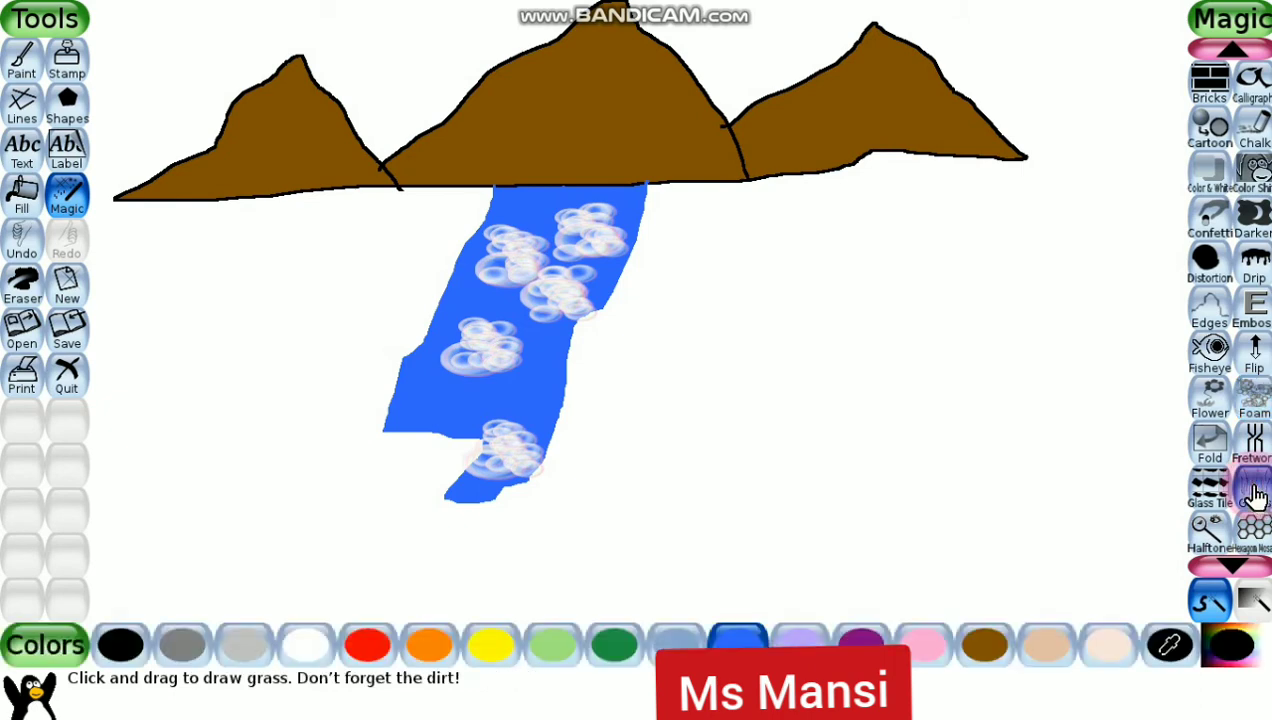
pyautogui.click(828, 412)
pyautogui.click(704, 480)
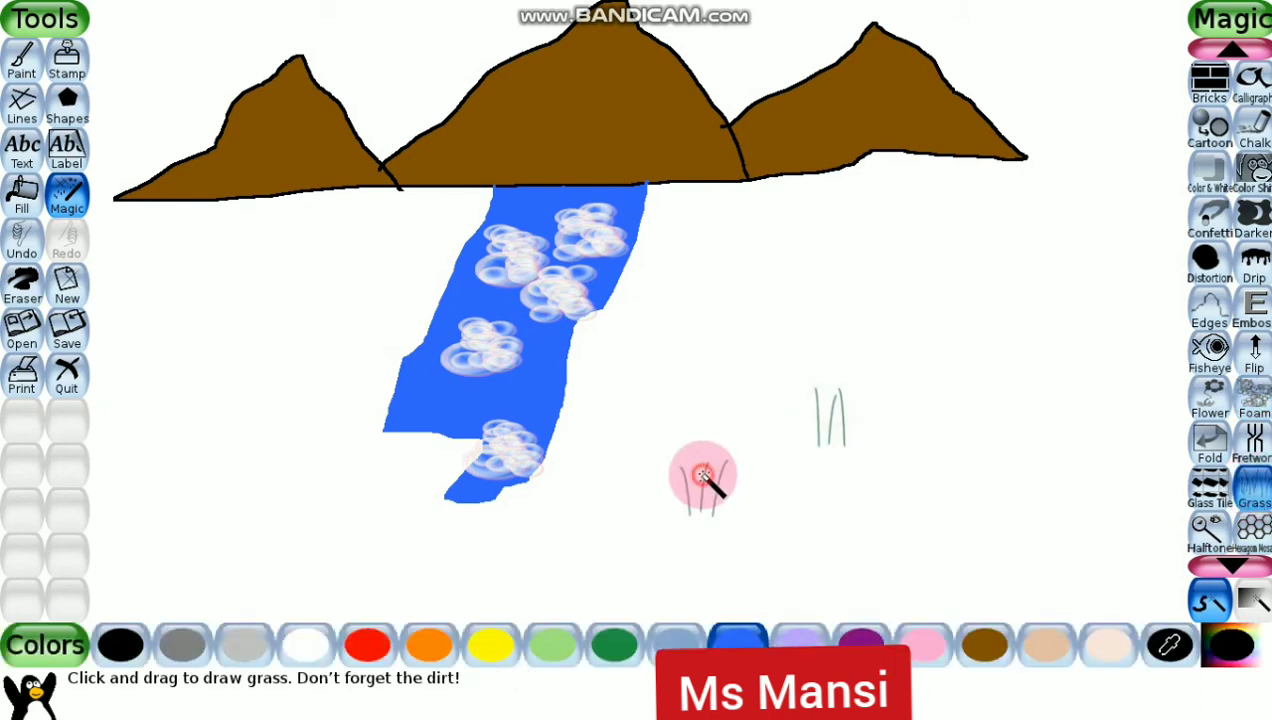
# Add more grass in dark green across the lower ground around the river's end
pyautogui.click(614, 645)
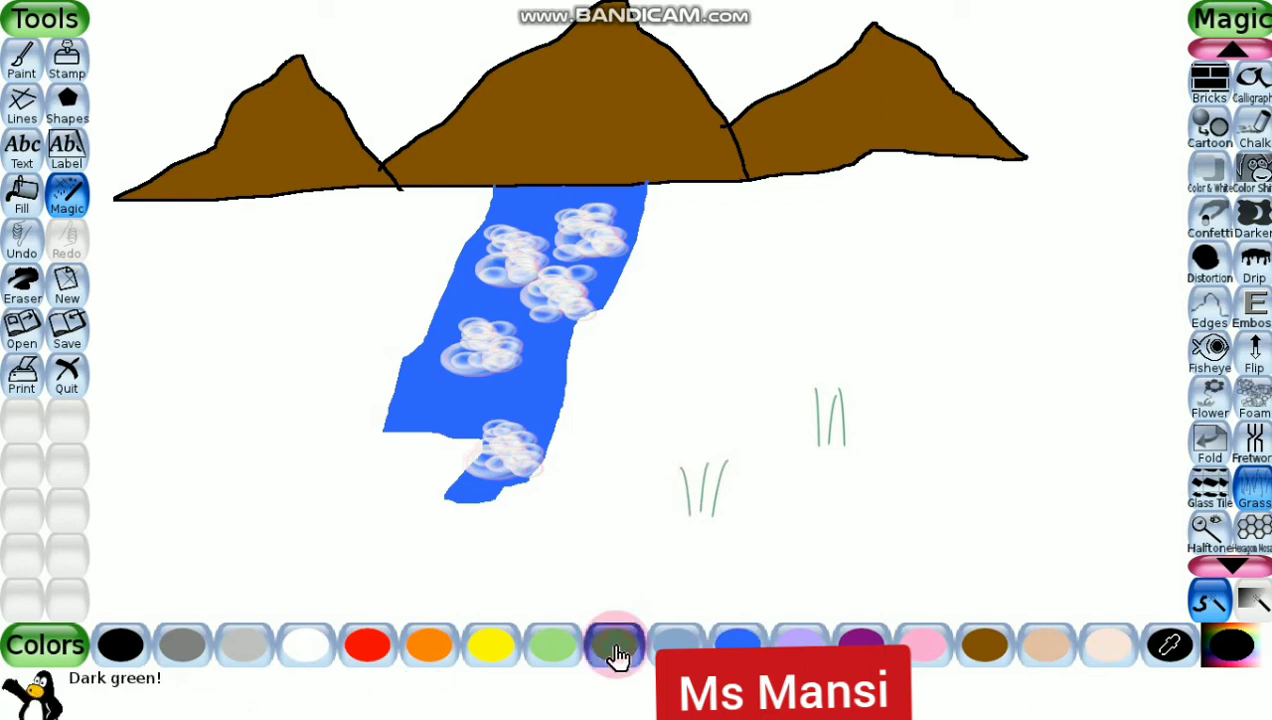
pyautogui.click(849, 533)
pyautogui.click(962, 500)
pyautogui.moveTo(676, 568); pyautogui.dragTo(385, 488)
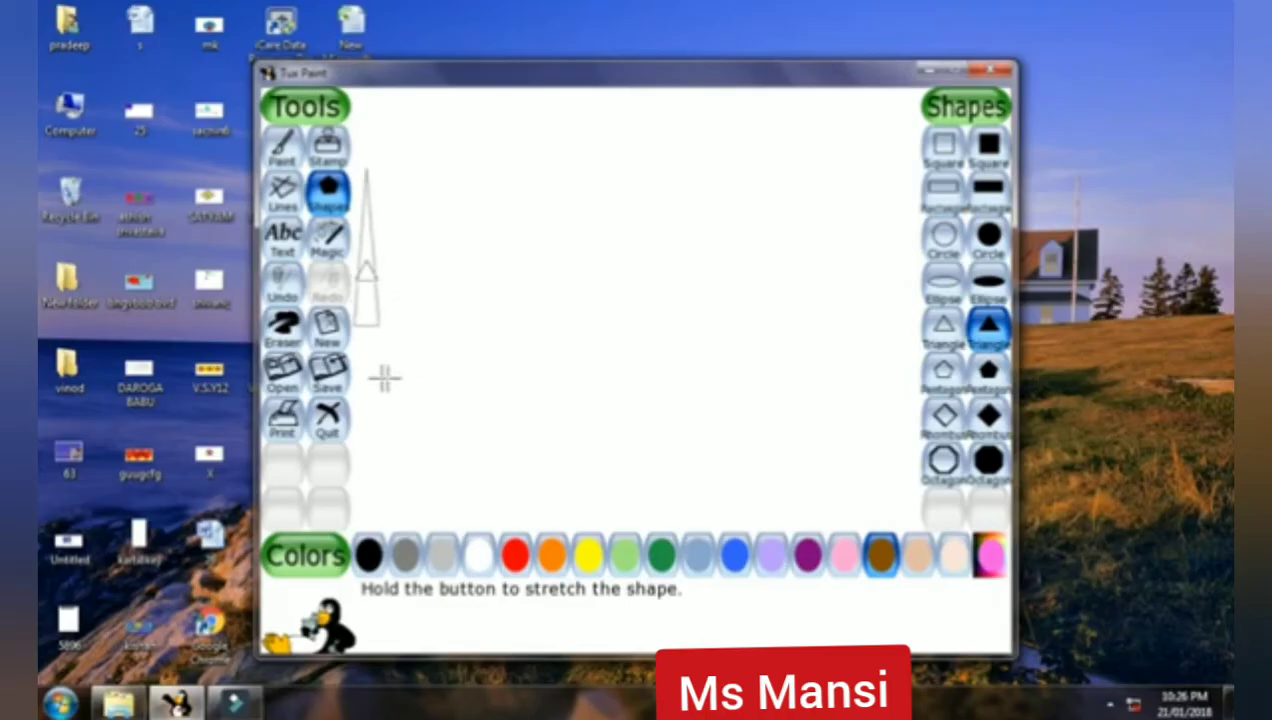
# Draw a large filled brown triangle as the first mountain at the left edge of the blank canvas
pyautogui.moveTo(383, 374)
pyautogui.mouseDown()
pyautogui.moveTo(483, 360)
pyautogui.moveTo(469, 377)
pyautogui.mouseUp()
pyautogui.moveTo(469, 377); pyautogui.dragTo(469, 377)
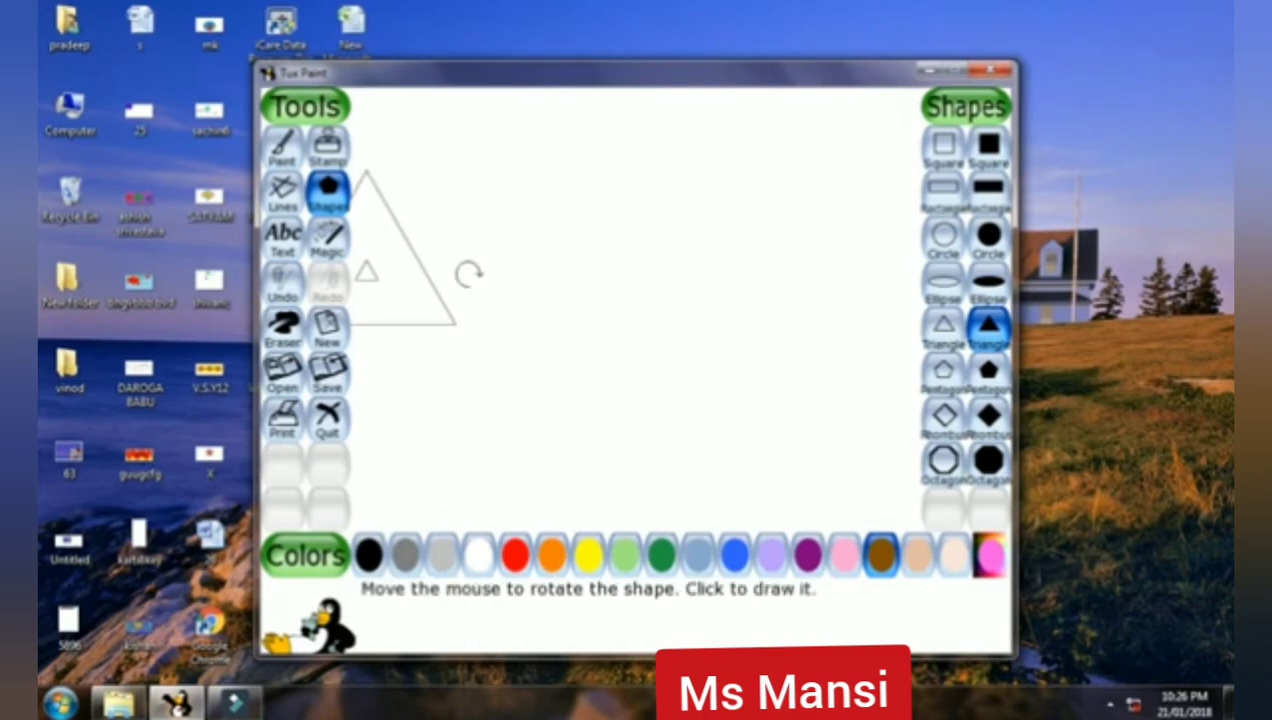
pyautogui.click(468, 272)
pyautogui.moveTo(537, 193); pyautogui.dragTo(615, 203)
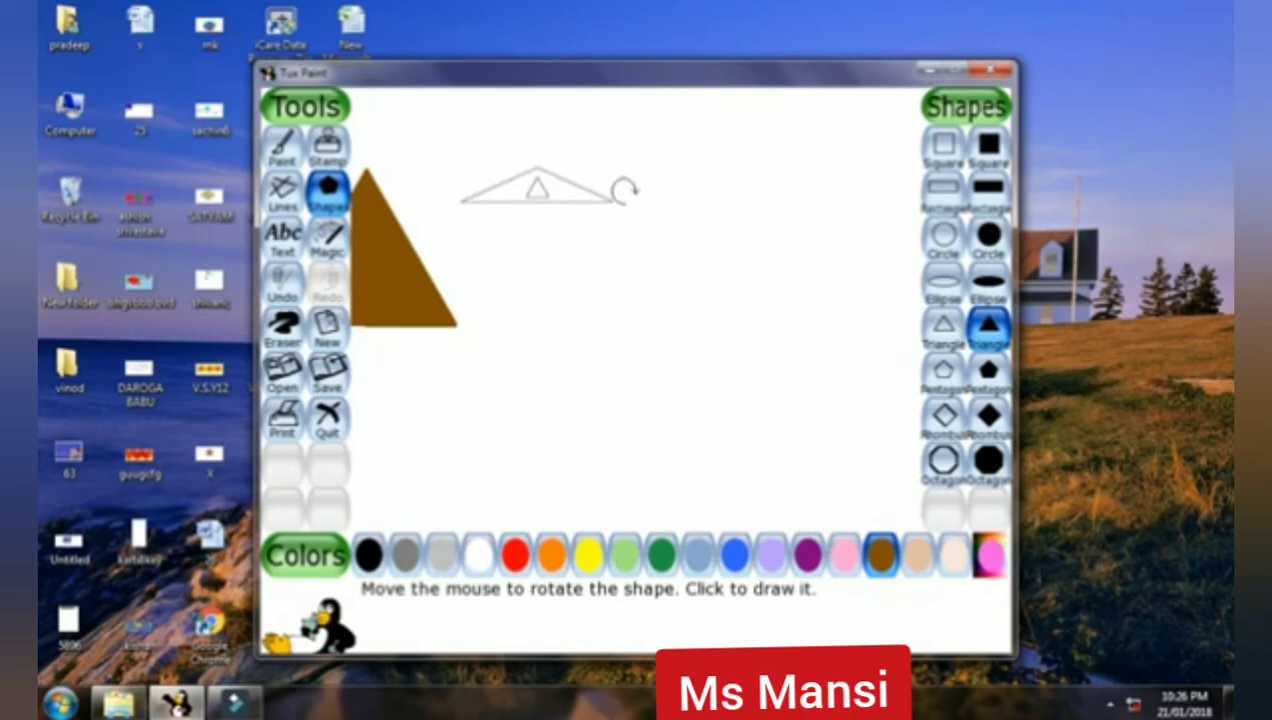
pyautogui.click(622, 199)
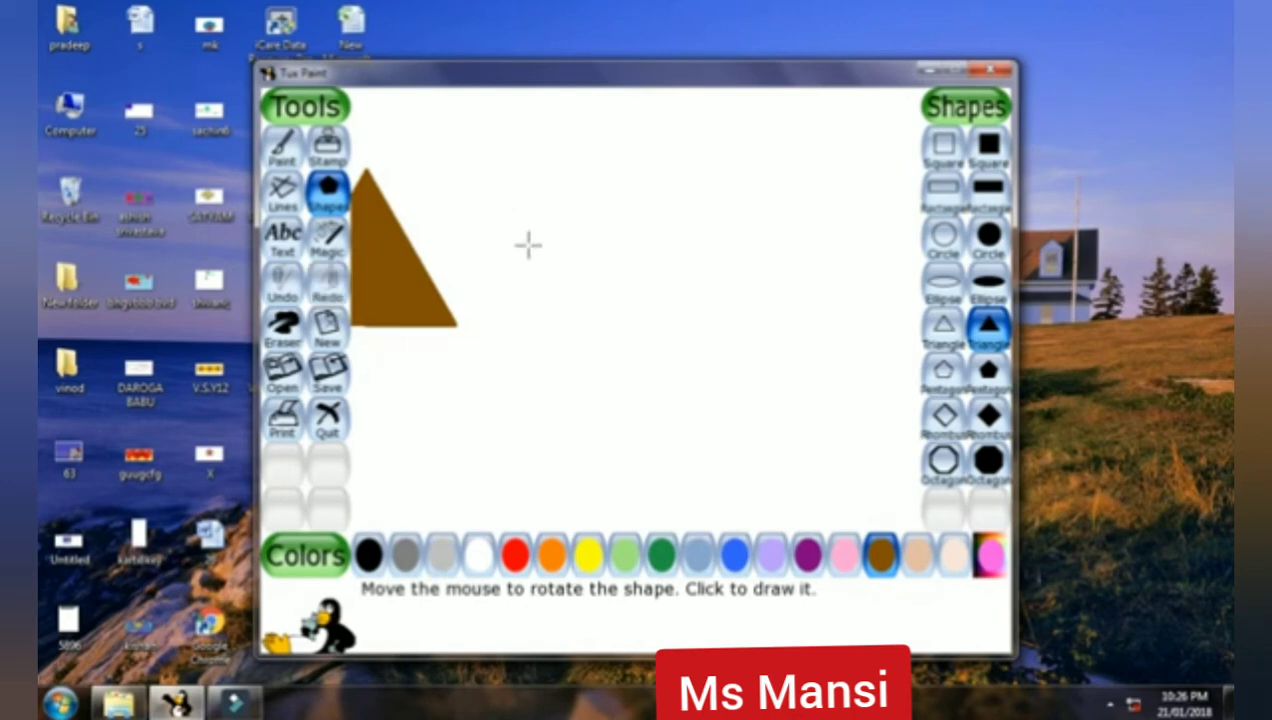
pyautogui.moveTo(528, 245); pyautogui.dragTo(679, 367)
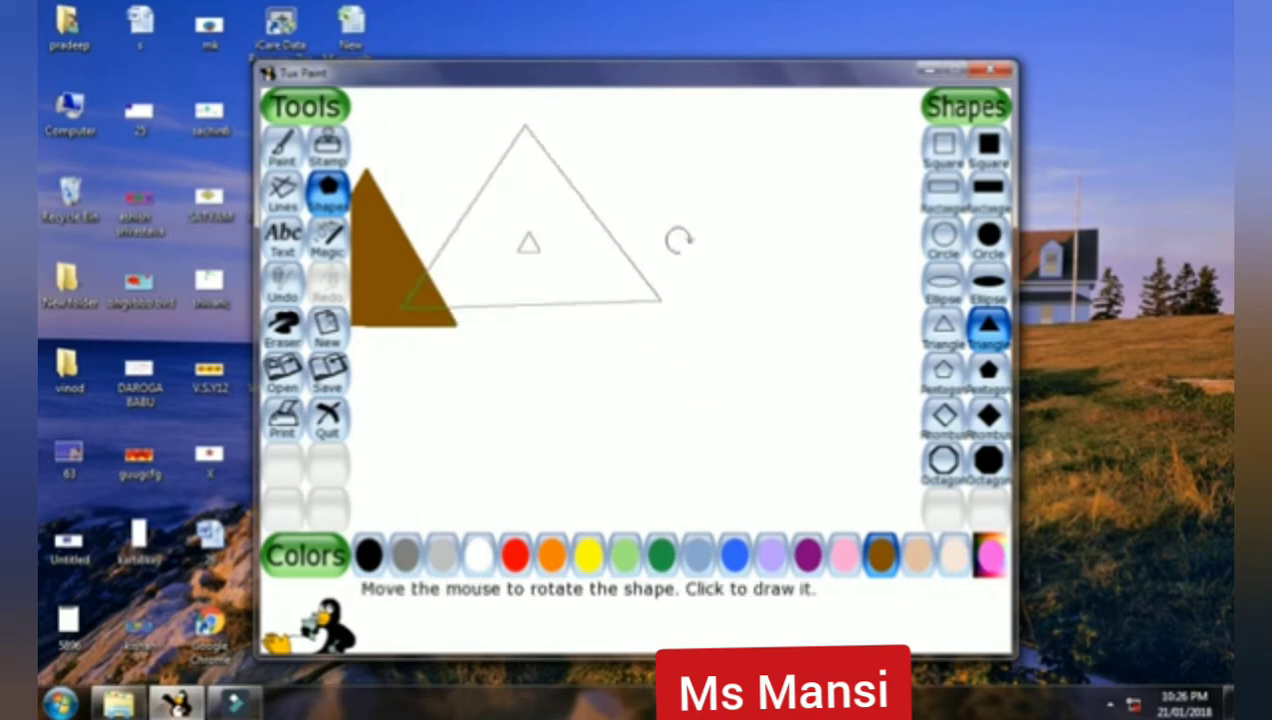
pyautogui.hotkey('ctrl', 'z')
# Draw three more large filled brown triangles in a row to the right of the first mountain, reaching the canvas's right edge
pyautogui.moveTo(536, 271)
pyautogui.mouseDown()
pyautogui.moveTo(542, 301)
pyautogui.moveTo(659, 366)
pyautogui.moveTo(670, 272)
pyautogui.mouseUp()
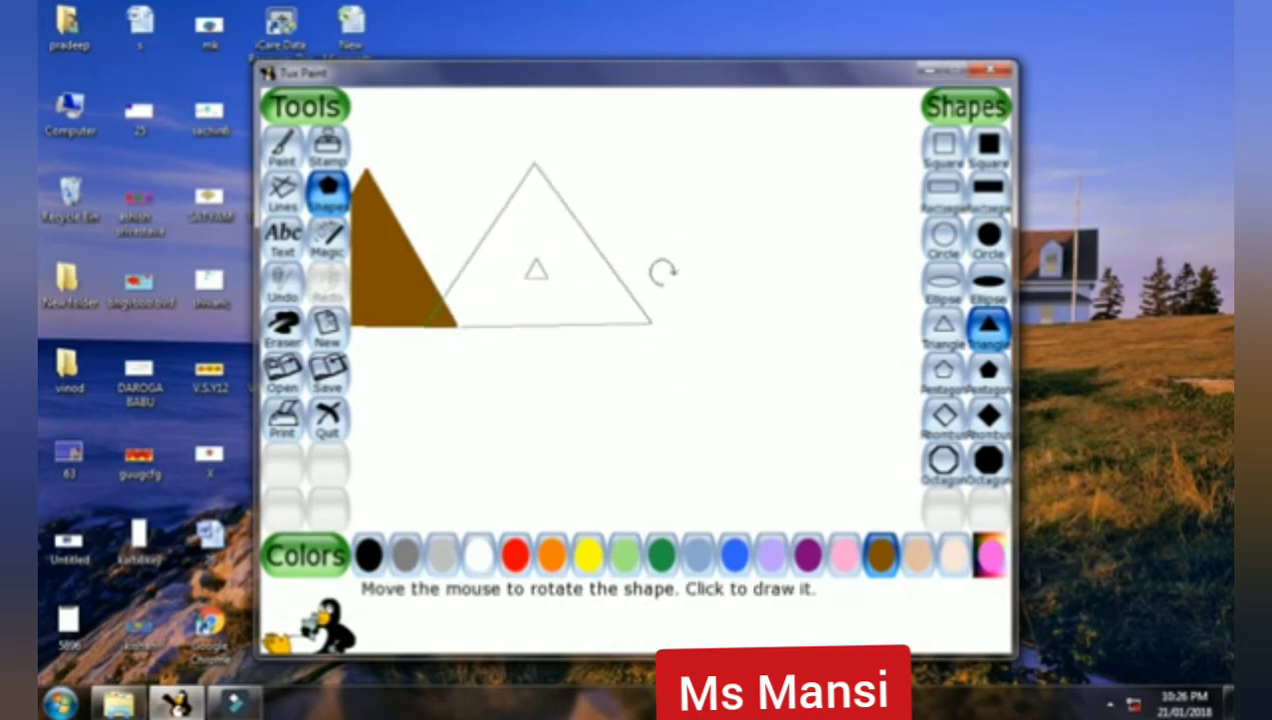
pyautogui.click(663, 271)
pyautogui.moveTo(768, 241)
pyautogui.mouseDown()
pyautogui.moveTo(792, 307)
pyautogui.moveTo(863, 352)
pyautogui.moveTo(880, 403)
pyautogui.moveTo(876, 350)
pyautogui.mouseUp()
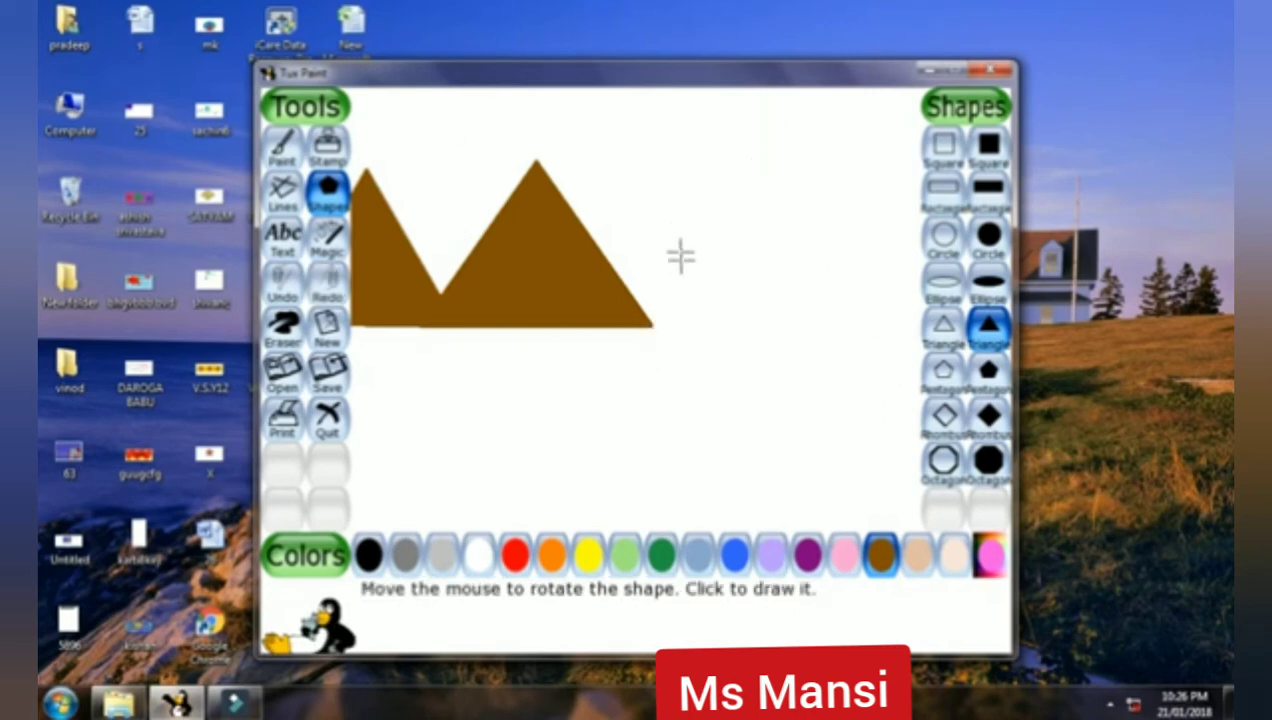
pyautogui.moveTo(680, 257)
pyautogui.mouseDown()
pyautogui.moveTo(698, 340)
pyautogui.moveTo(798, 385)
pyautogui.mouseUp()
pyautogui.click(798, 270)
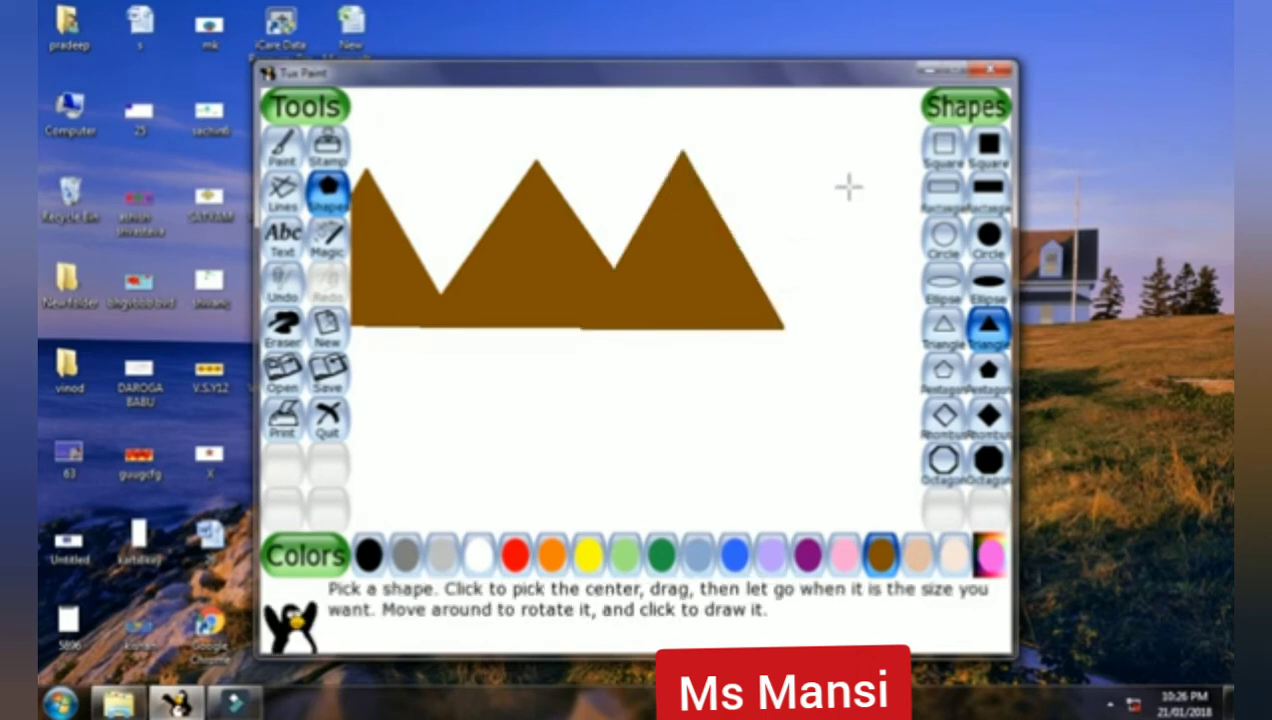
pyautogui.moveTo(849, 262)
pyautogui.mouseDown()
pyautogui.moveTo(945, 383)
pyautogui.moveTo(940, 276)
pyautogui.mouseUp()
pyautogui.click(900, 262)
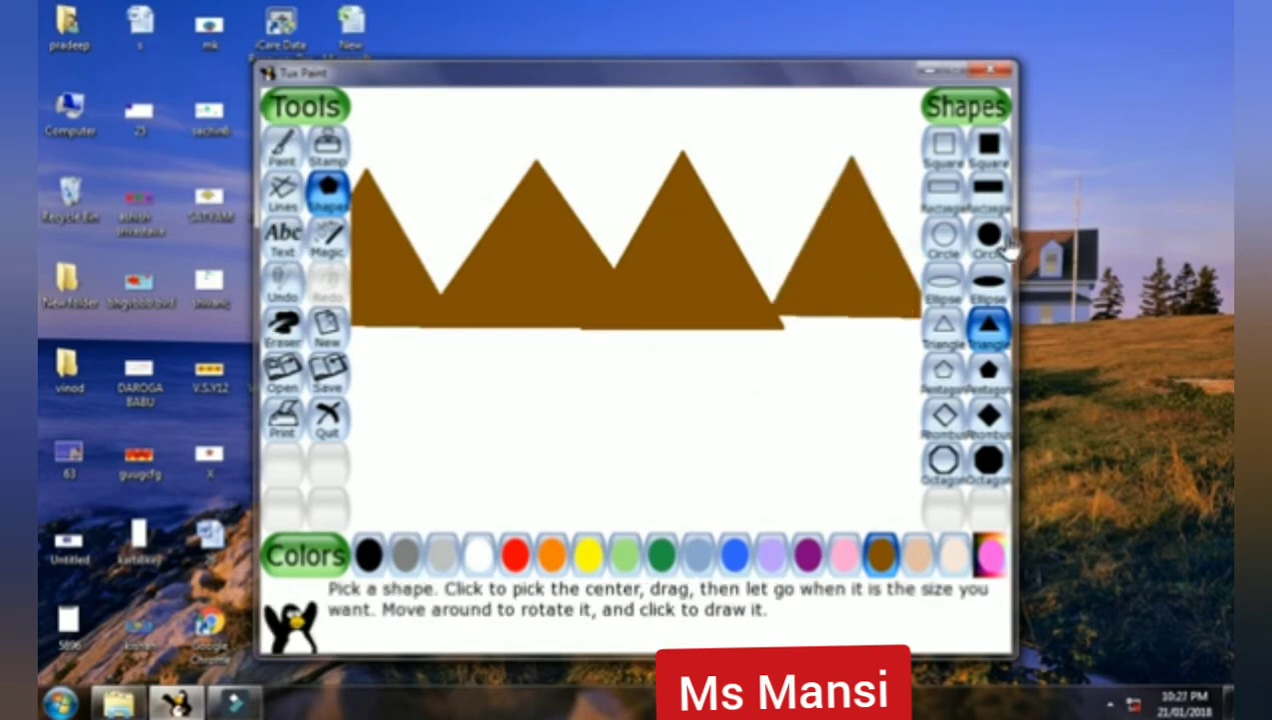
# Draw a filled yellow circle as the sun between the peaks of the first two mountains
pyautogui.click(992, 240)
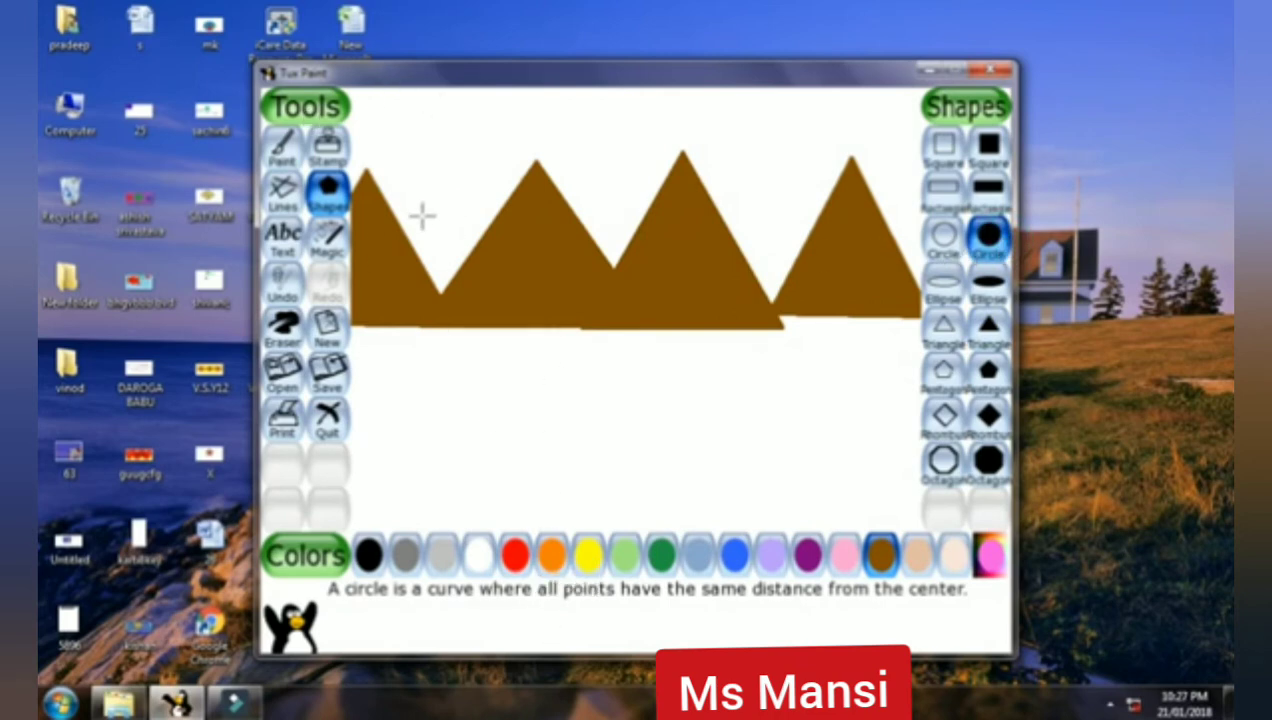
pyautogui.moveTo(420, 209); pyautogui.dragTo(421, 210)
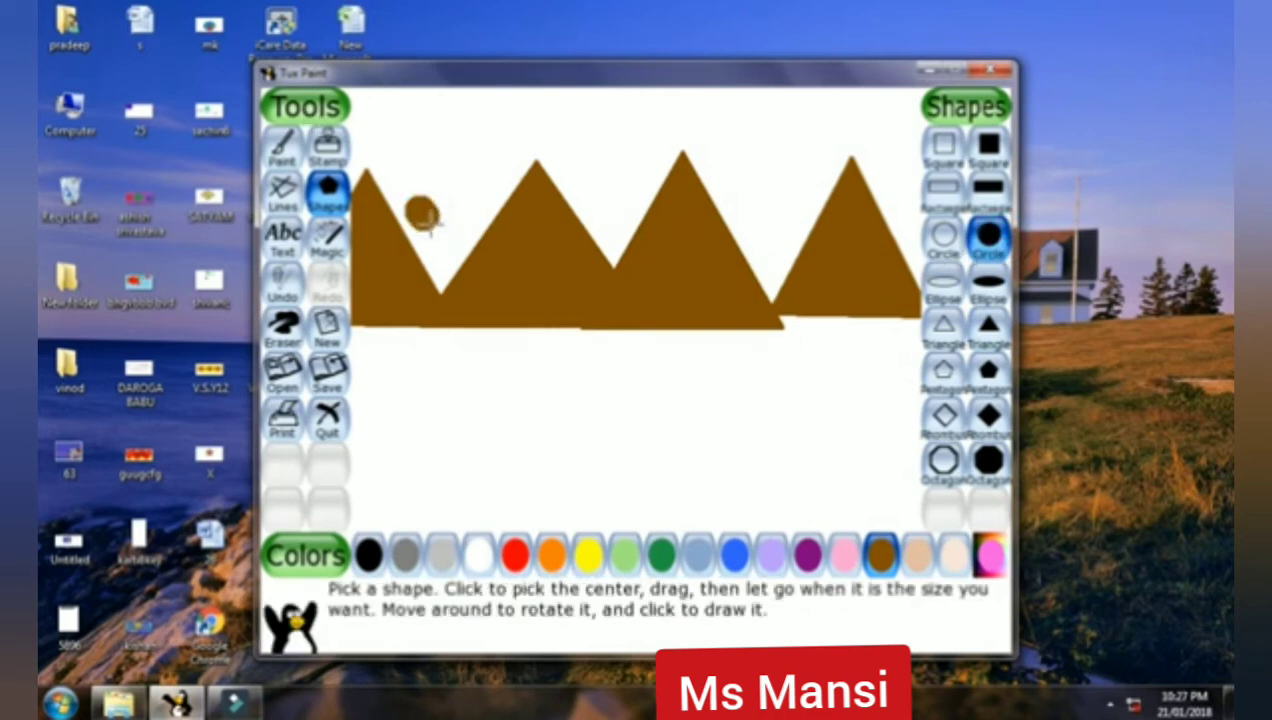
pyautogui.hotkey('ctrl', 'z')
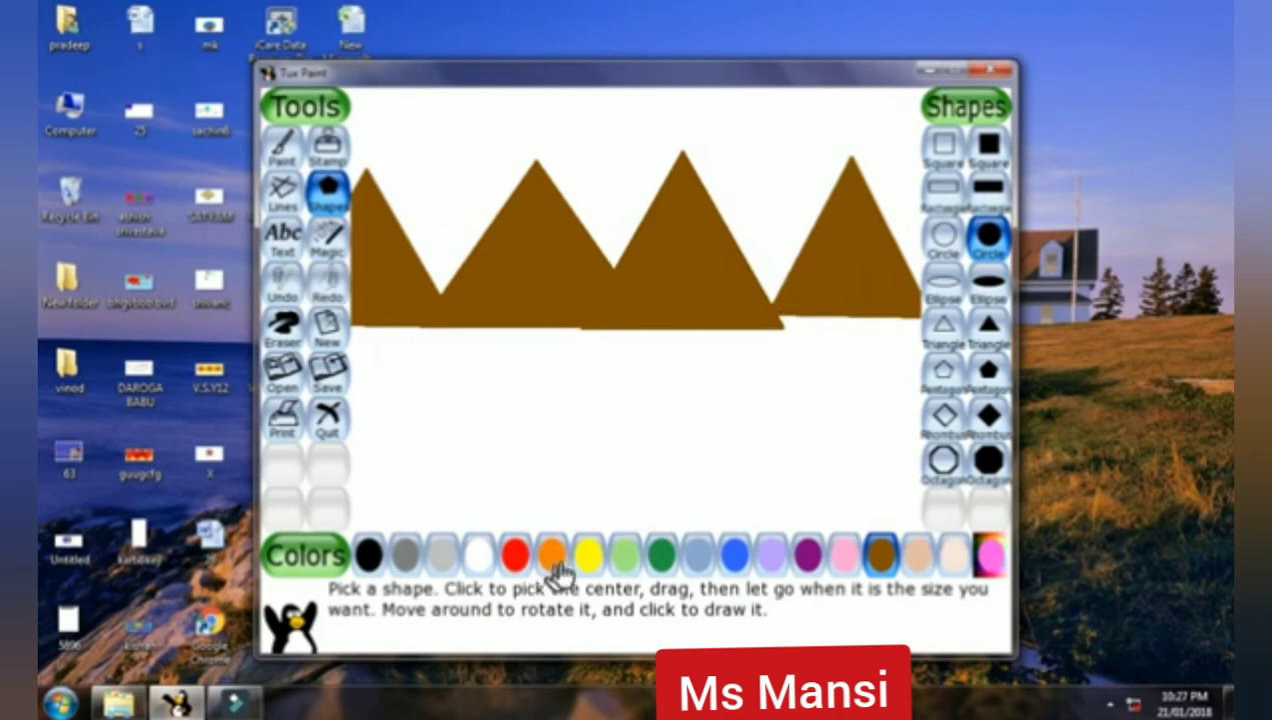
pyautogui.click(586, 553)
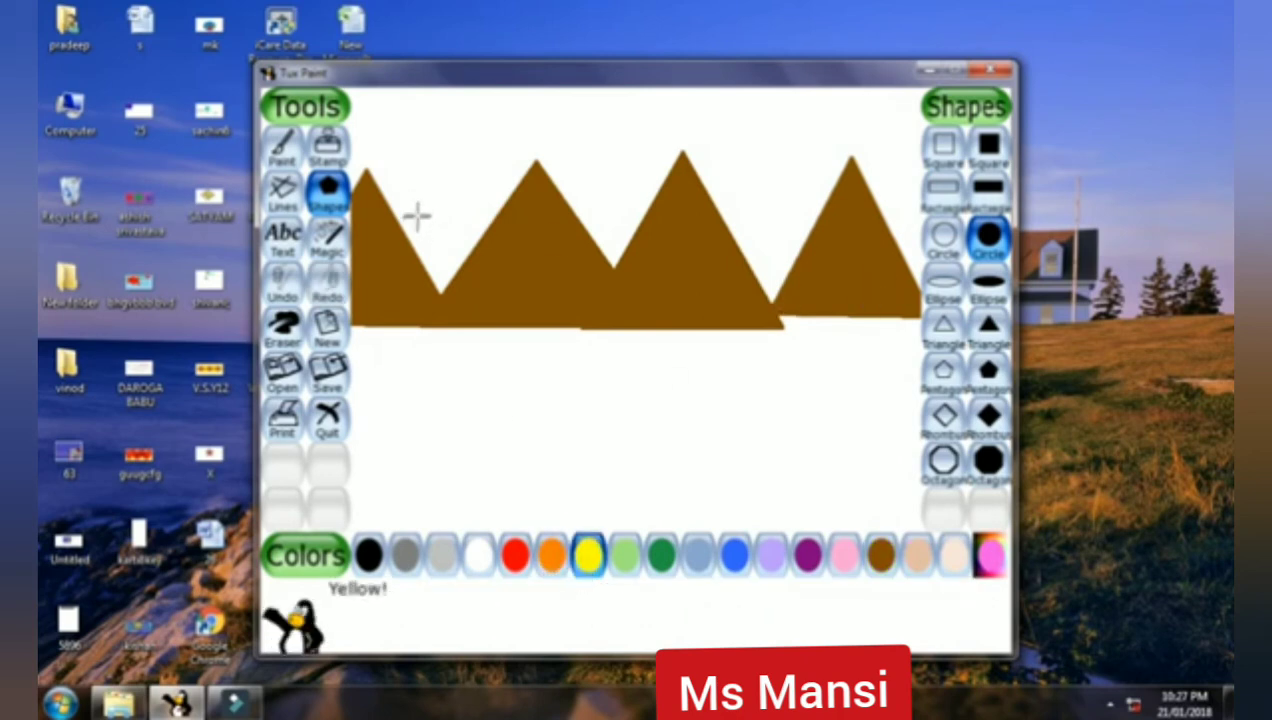
pyautogui.moveTo(417, 216); pyautogui.dragTo(440, 247)
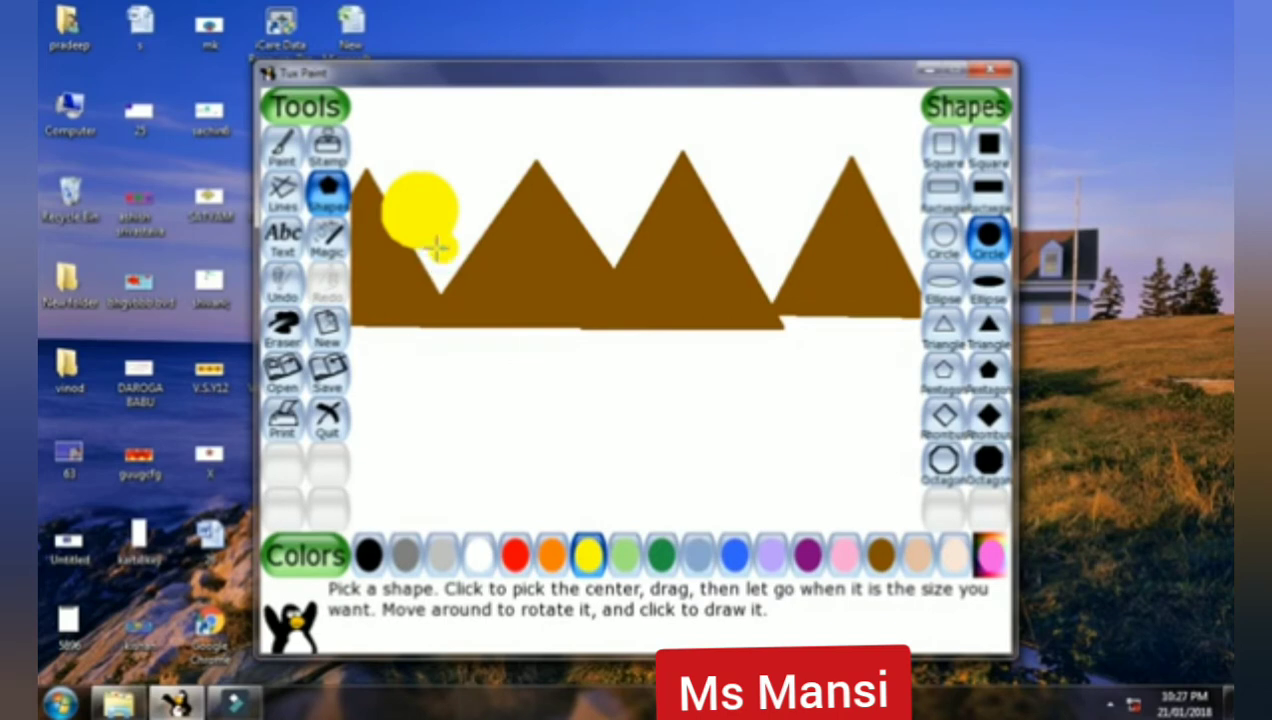
pyautogui.hotkey('ctrl', 'z')
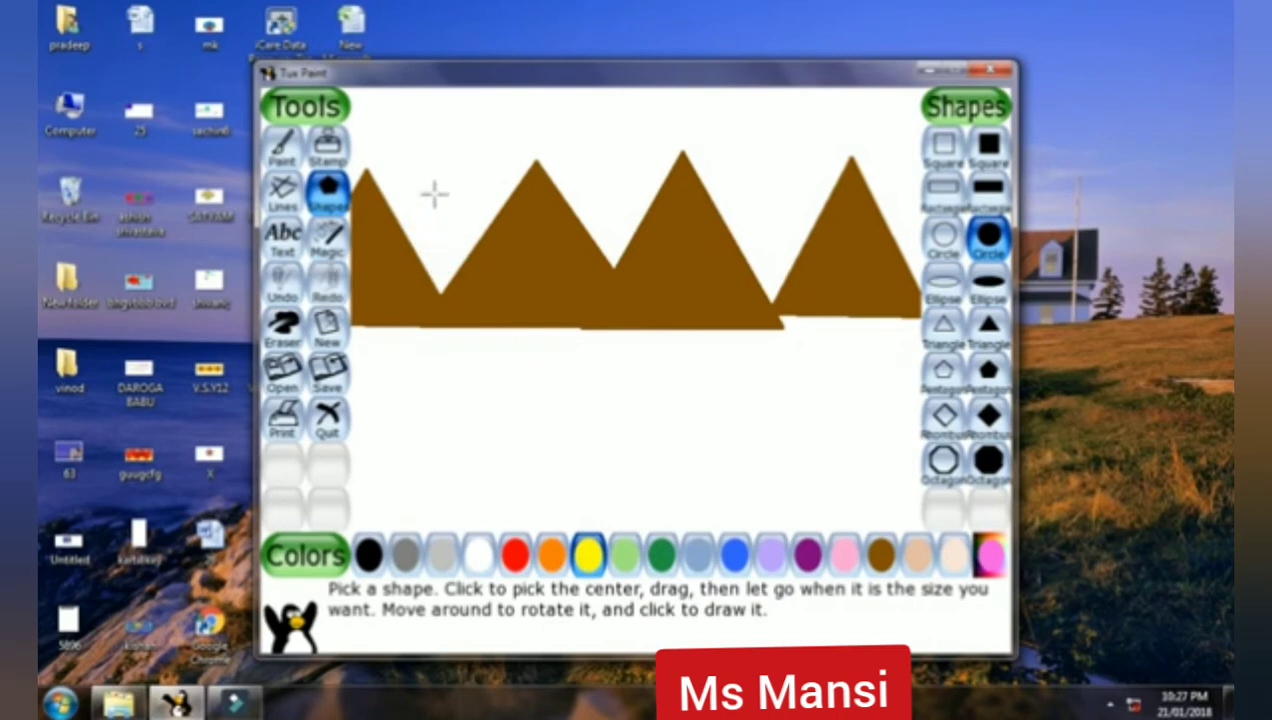
pyautogui.moveTo(434, 194); pyautogui.dragTo(449, 222)
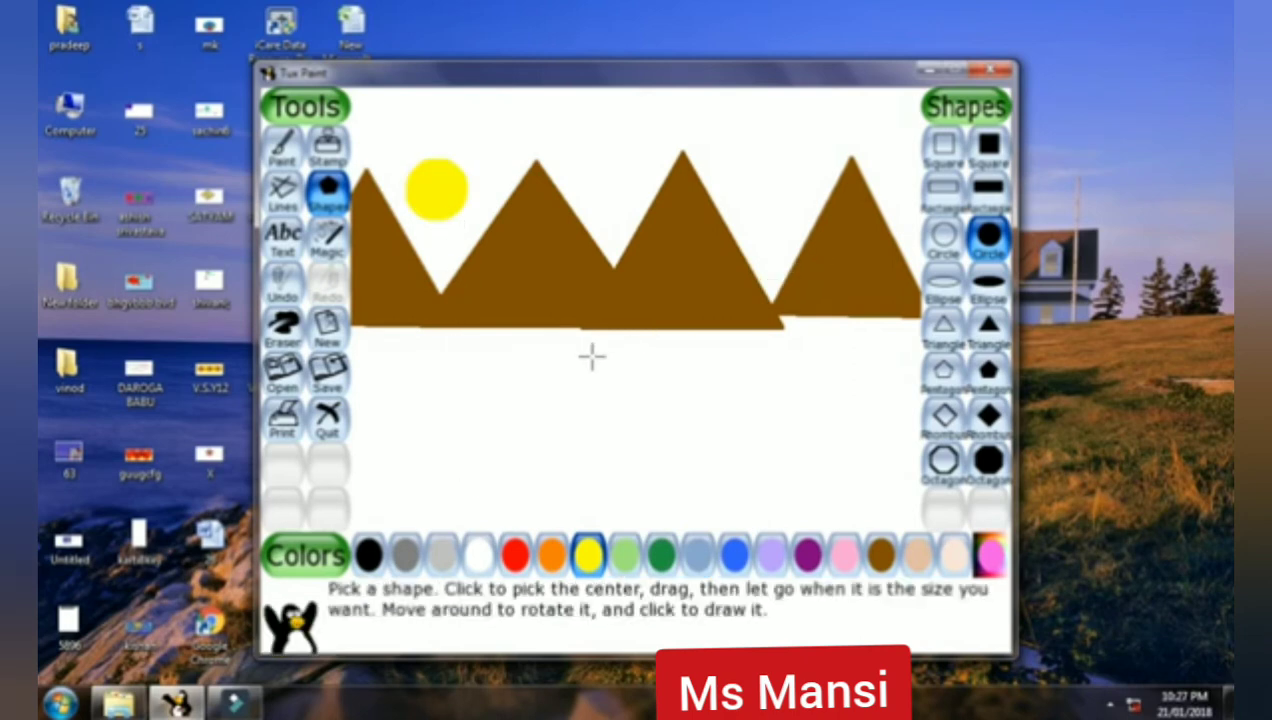
# Paint three light blue river strokes with a medium round brush, from between the last two mountains down to the canvas's lower edge
pyautogui.click(284, 150)
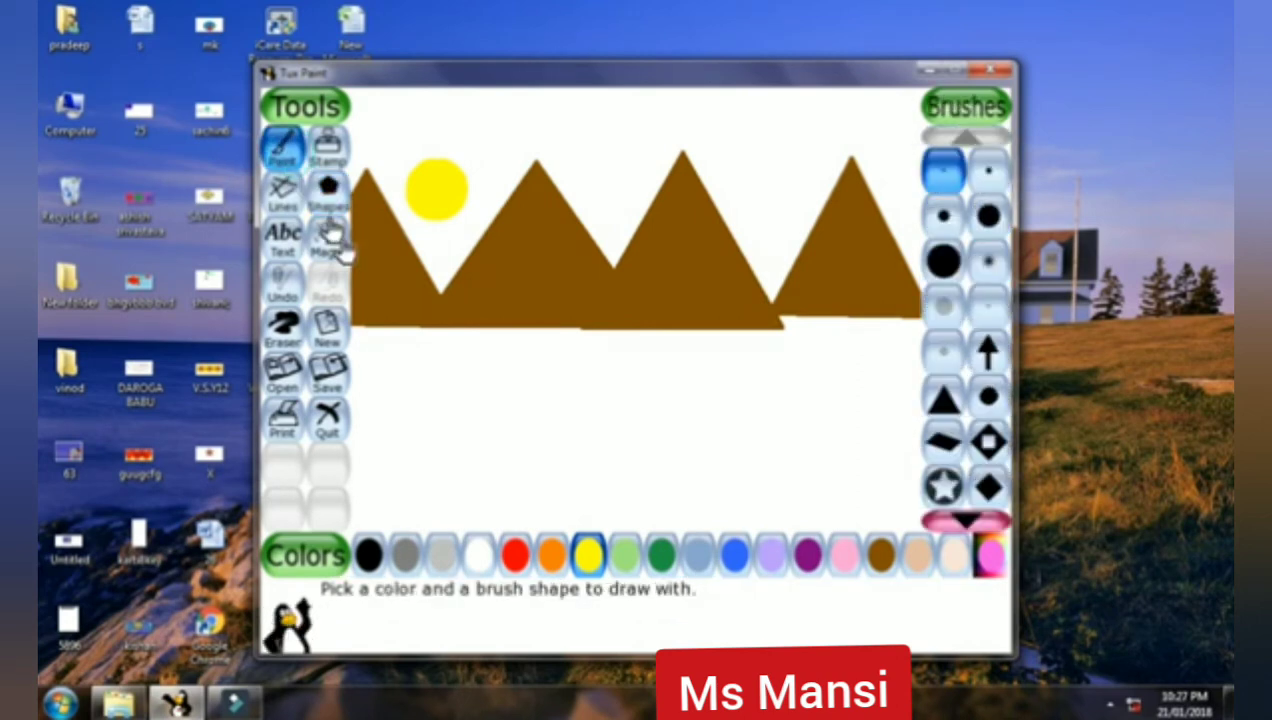
pyautogui.click(982, 220)
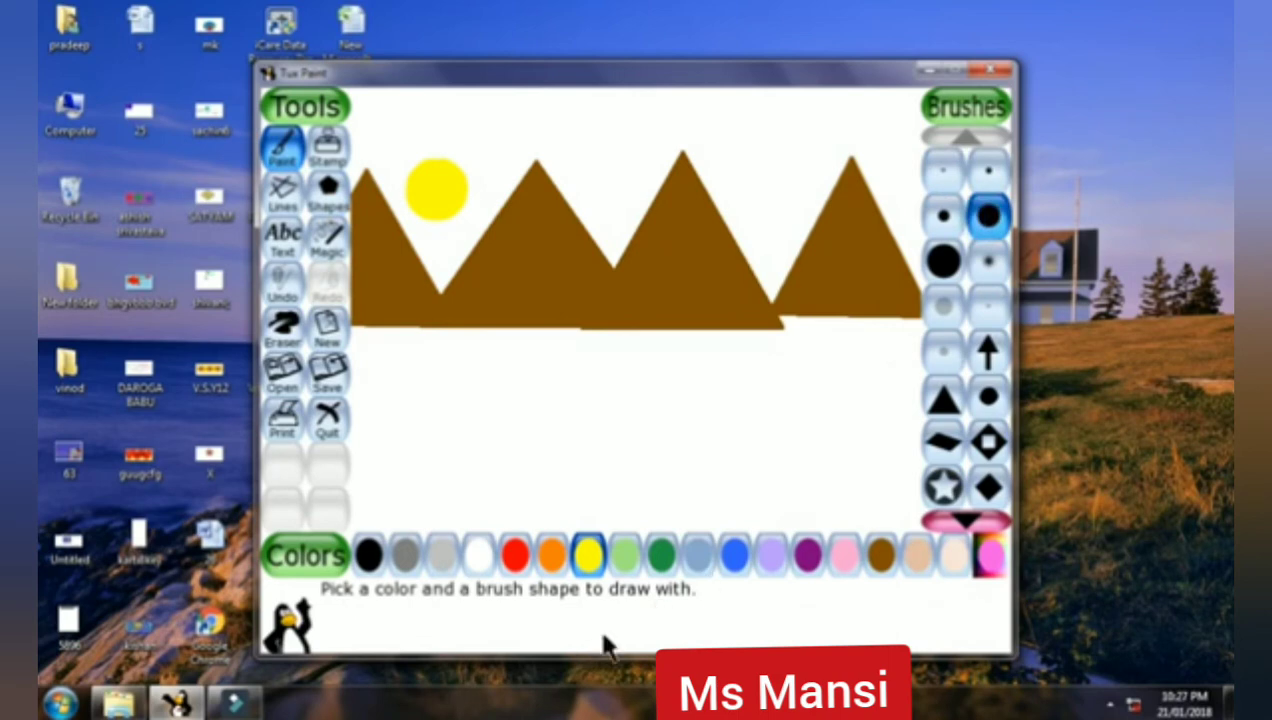
pyautogui.click(995, 562)
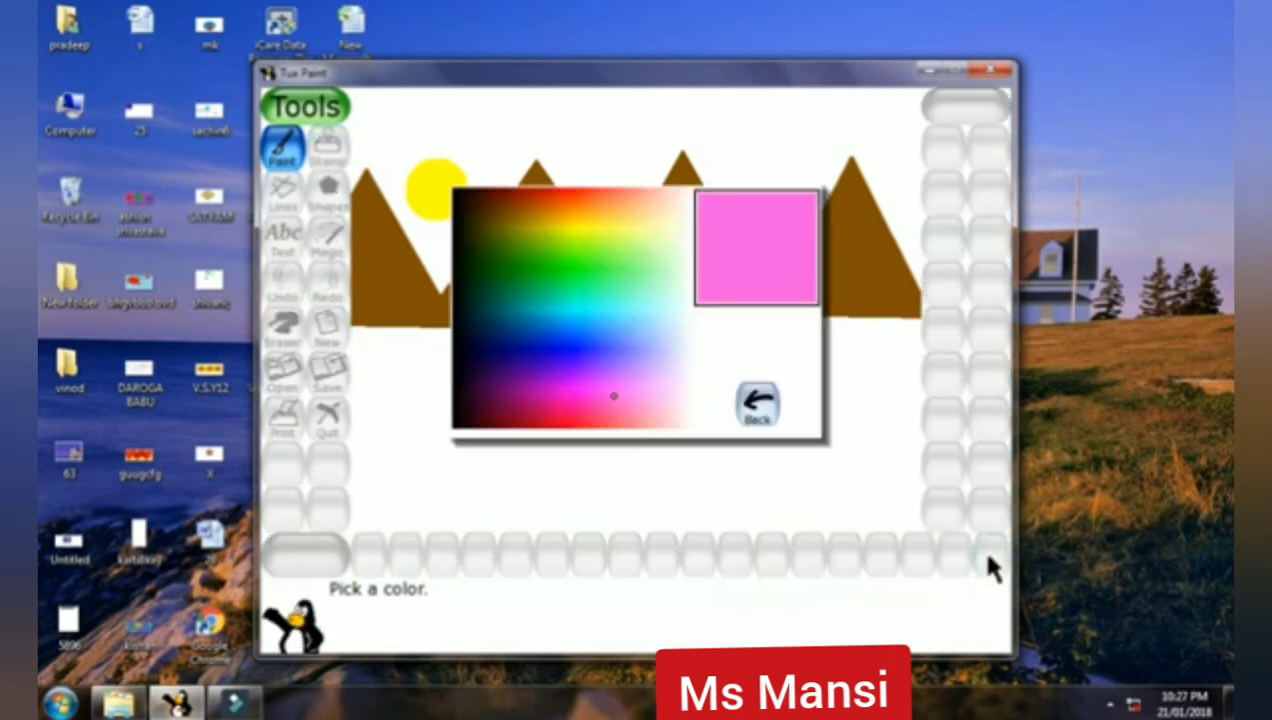
pyautogui.click(587, 330)
pyautogui.click(594, 314)
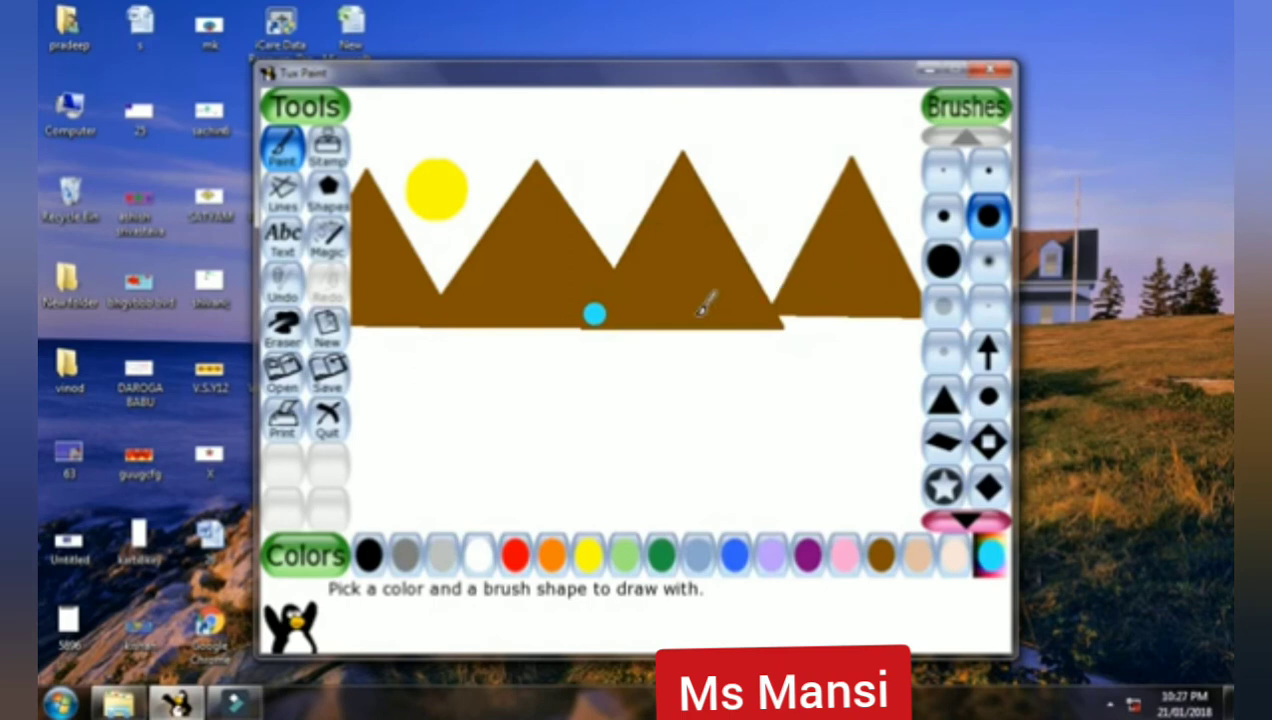
pyautogui.hotkey('ctrl', 'z')
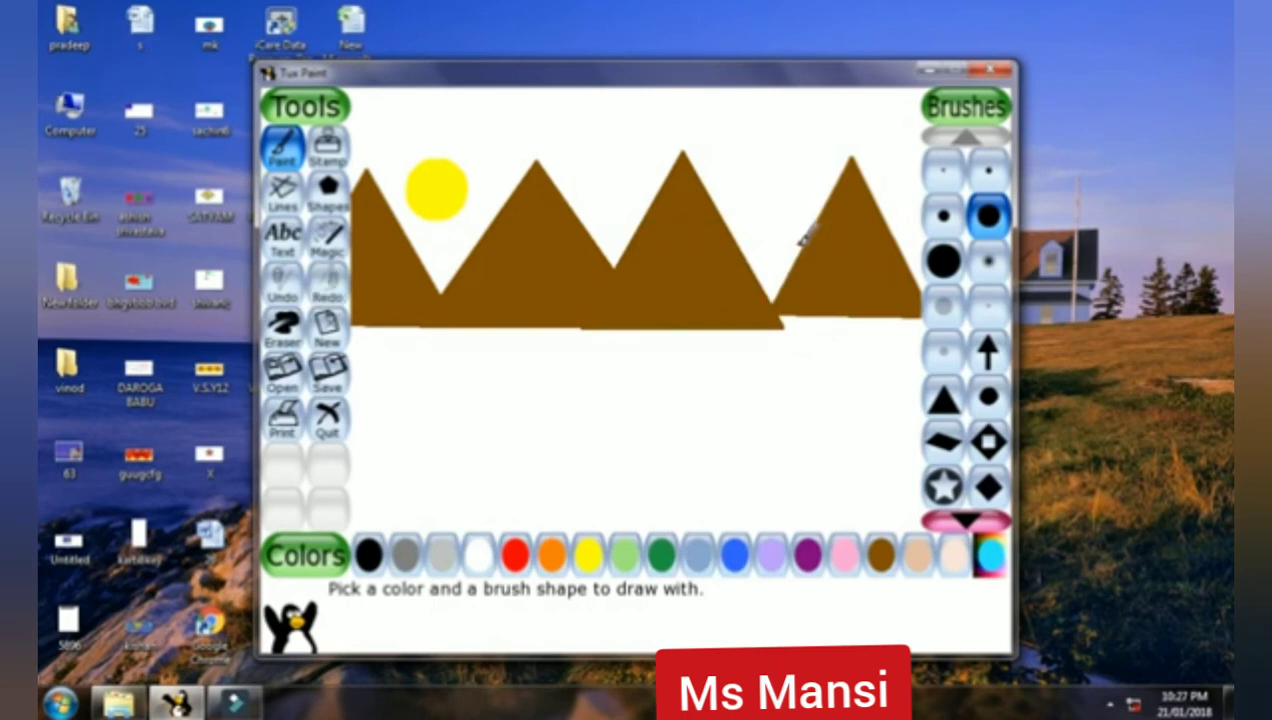
pyautogui.moveTo(808, 235)
pyautogui.mouseDown()
pyautogui.moveTo(603, 452)
pyautogui.moveTo(460, 527)
pyautogui.mouseUp()
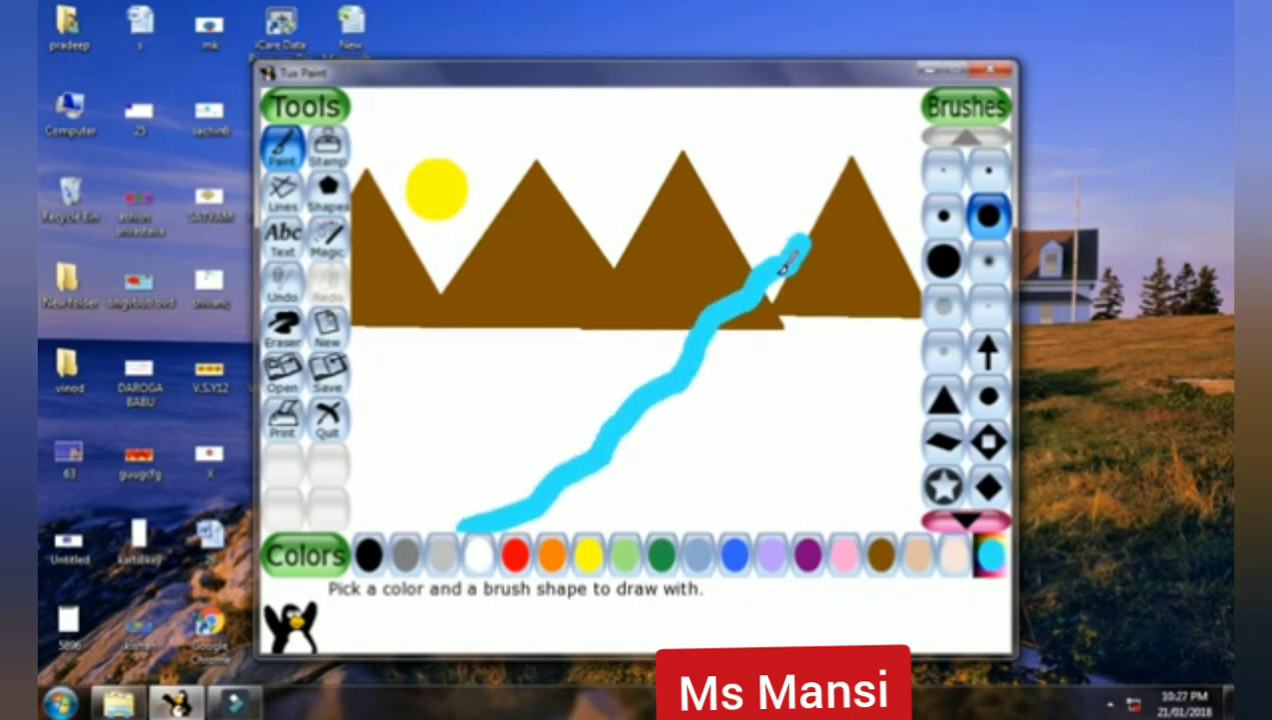
pyautogui.moveTo(800, 246)
pyautogui.mouseDown()
pyautogui.moveTo(755, 311)
pyautogui.moveTo(714, 530)
pyautogui.mouseUp()
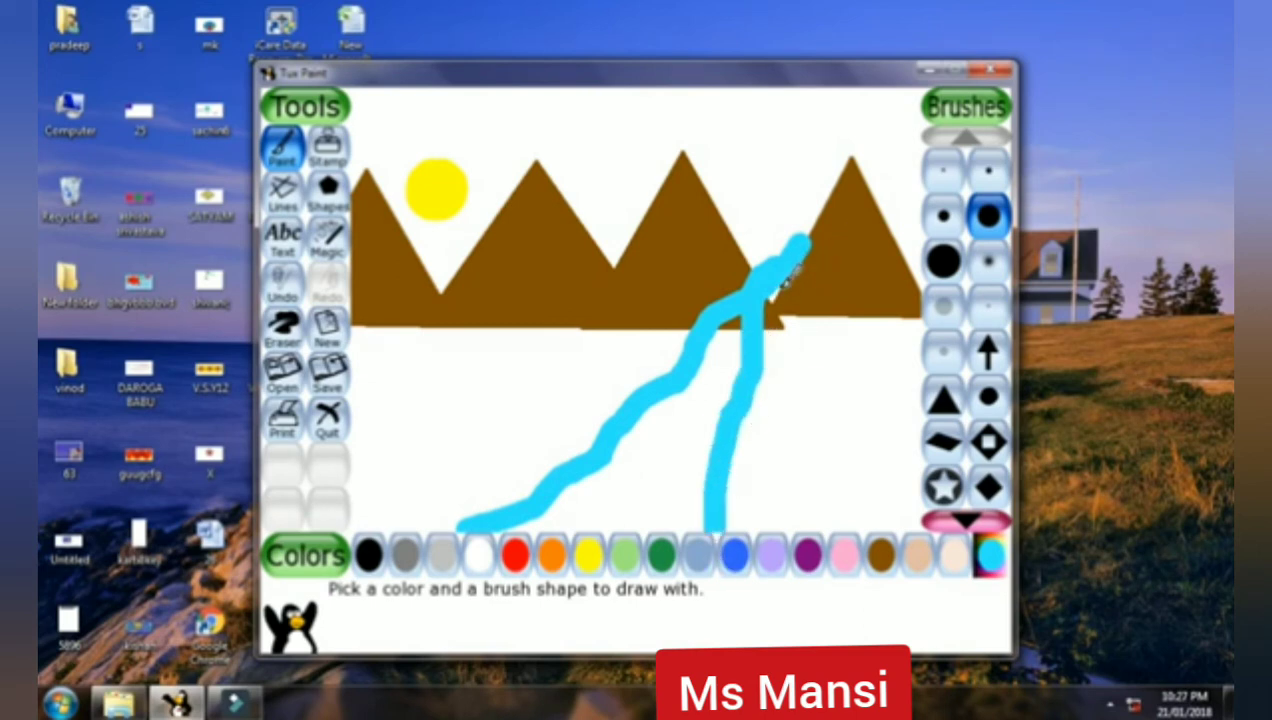
pyautogui.moveTo(786, 283)
pyautogui.mouseDown()
pyautogui.moveTo(768, 318)
pyautogui.moveTo(783, 476)
pyautogui.moveTo(772, 528)
pyautogui.mouseUp()
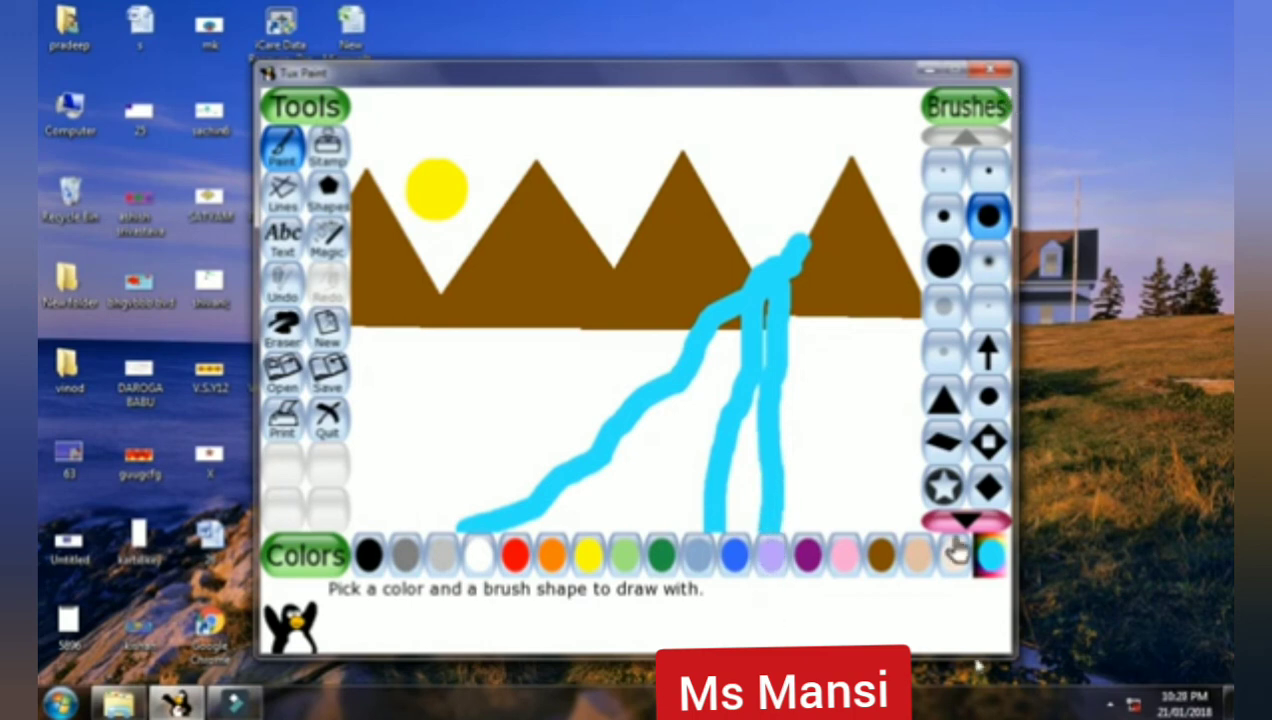
# Fill the white areas between the three river strokes with the same light blue using the Fill magic effect
pyautogui.click(335, 240)
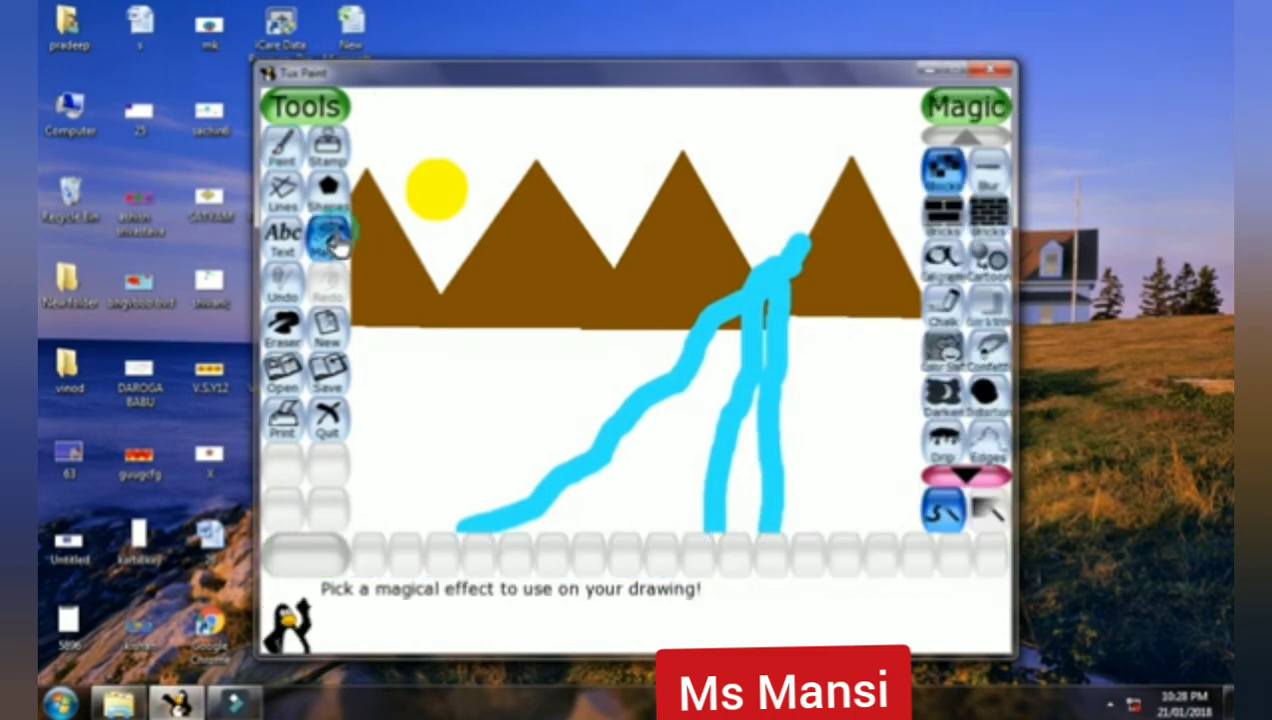
pyautogui.click(965, 468)
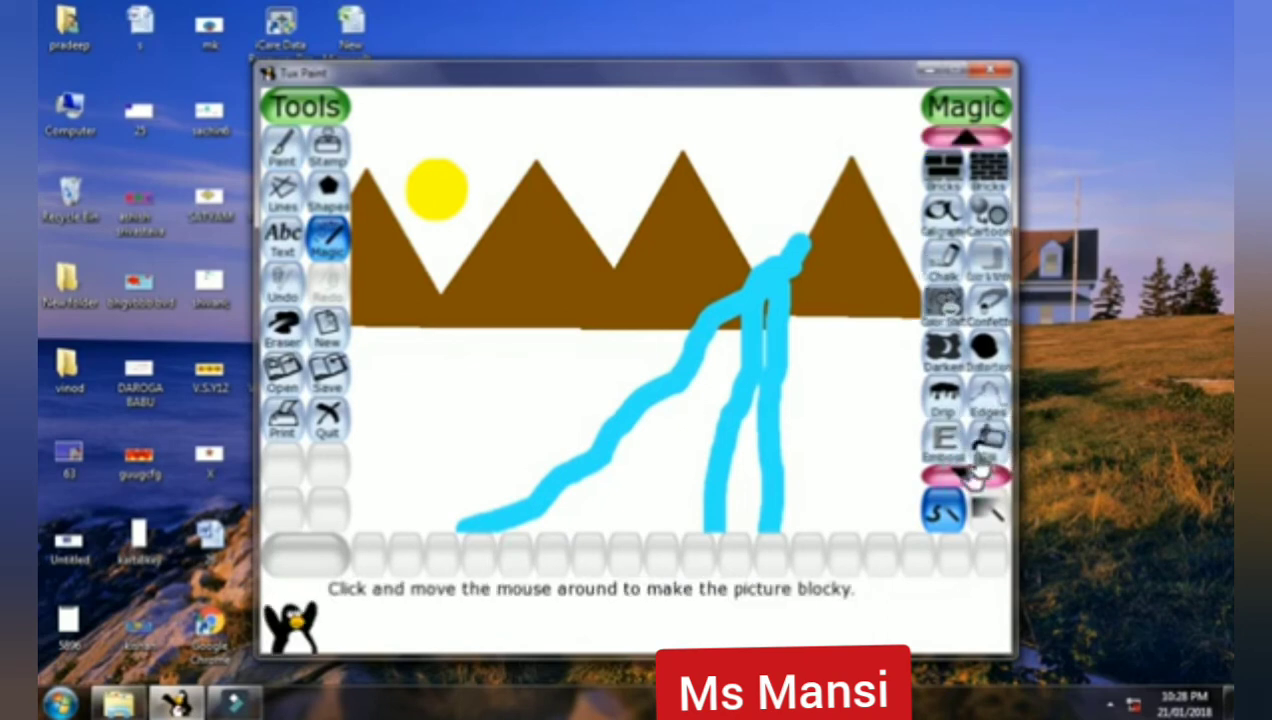
pyautogui.click(988, 440)
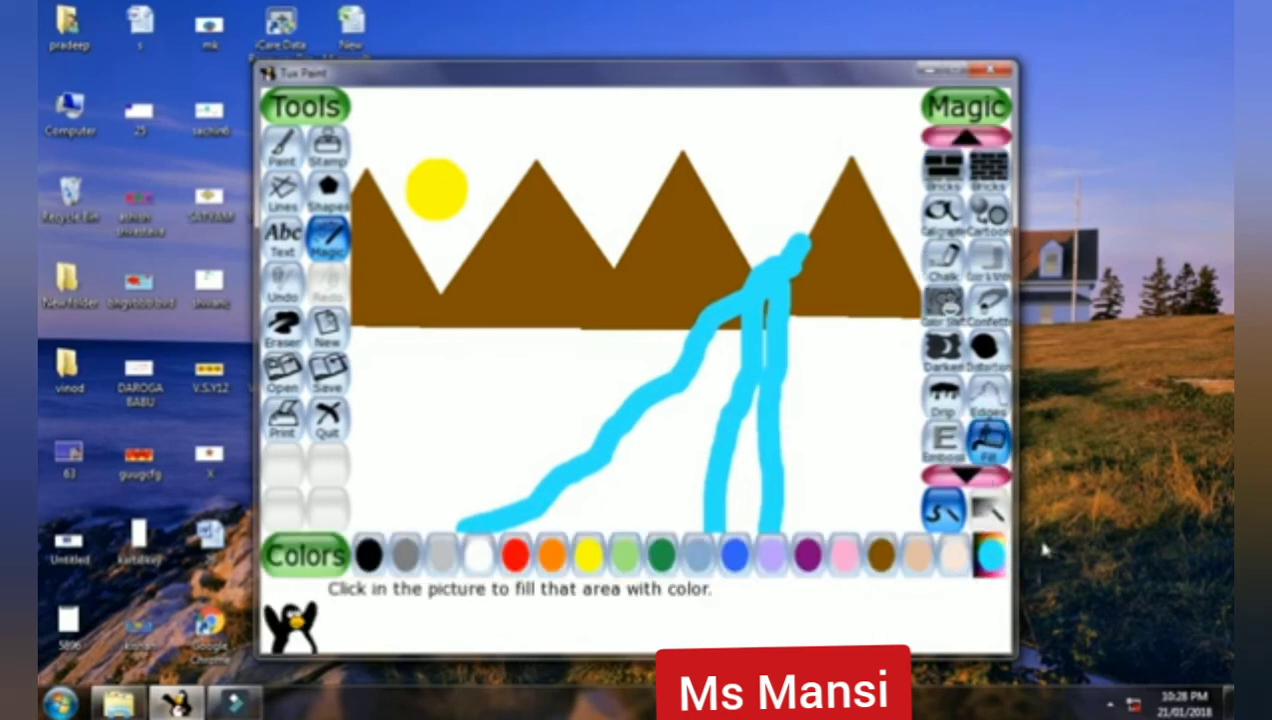
pyautogui.click(990, 555)
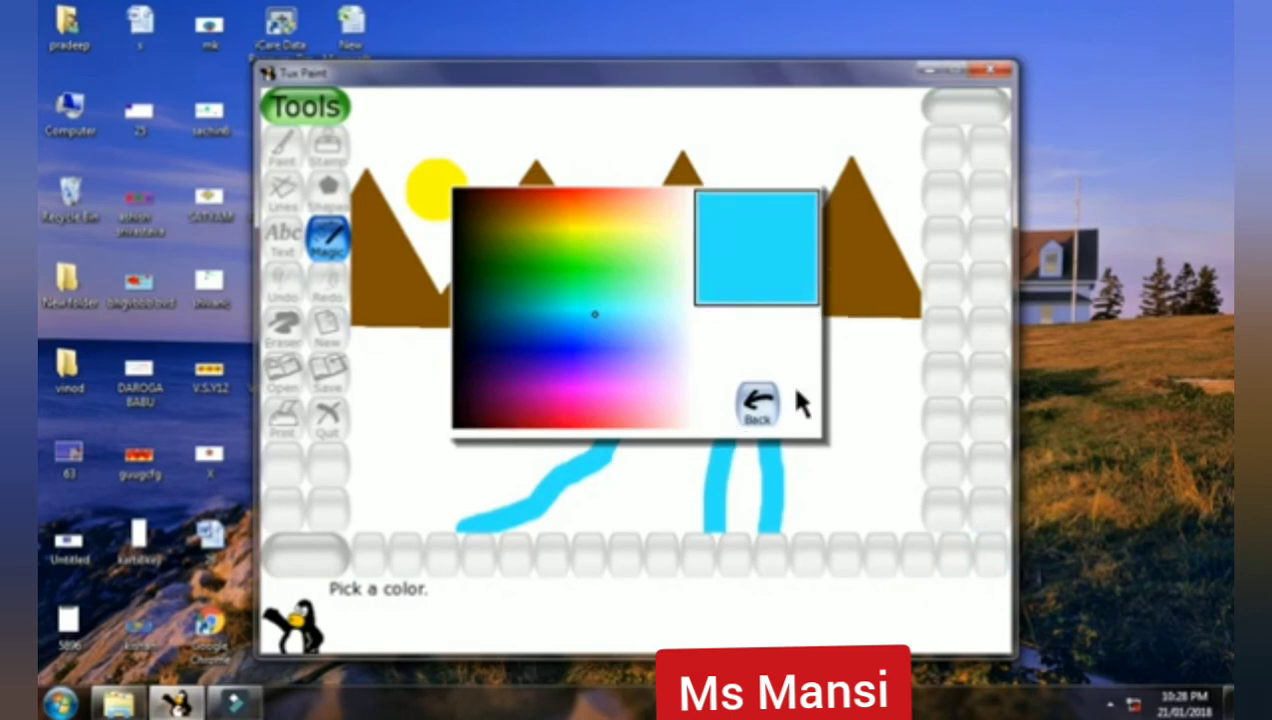
pyautogui.click(757, 403)
pyautogui.click(656, 484)
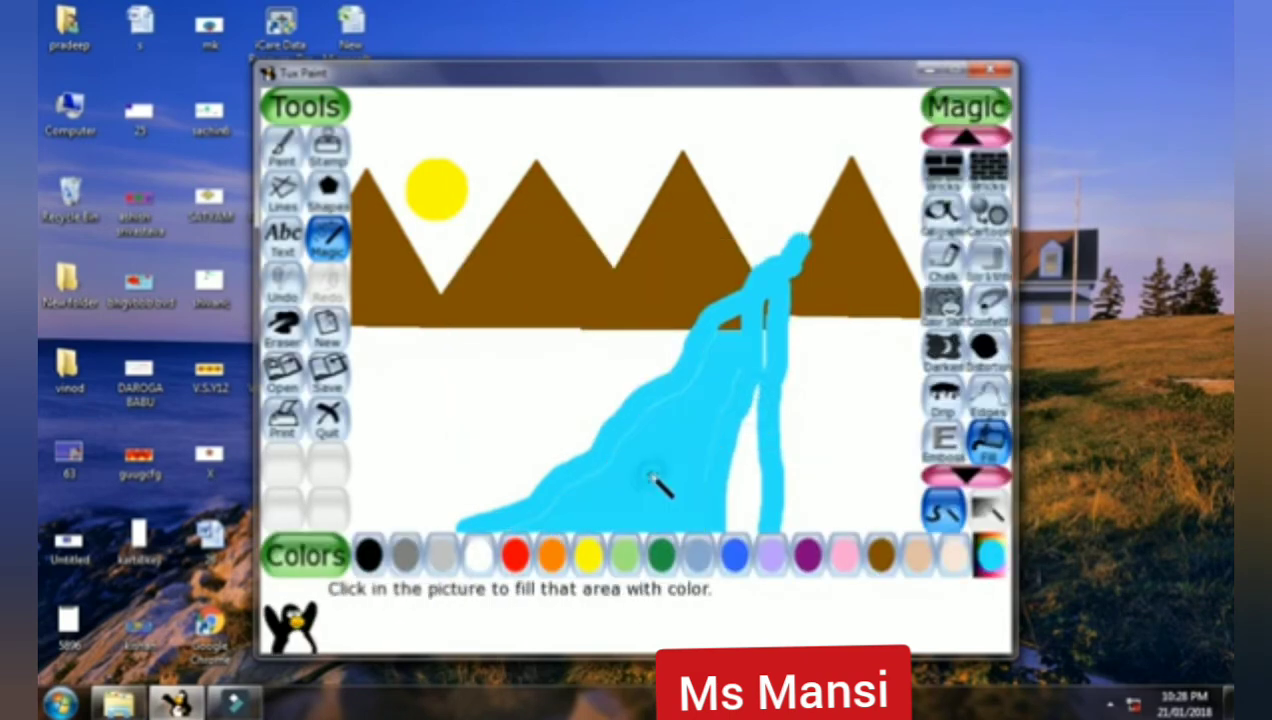
pyautogui.click(752, 498)
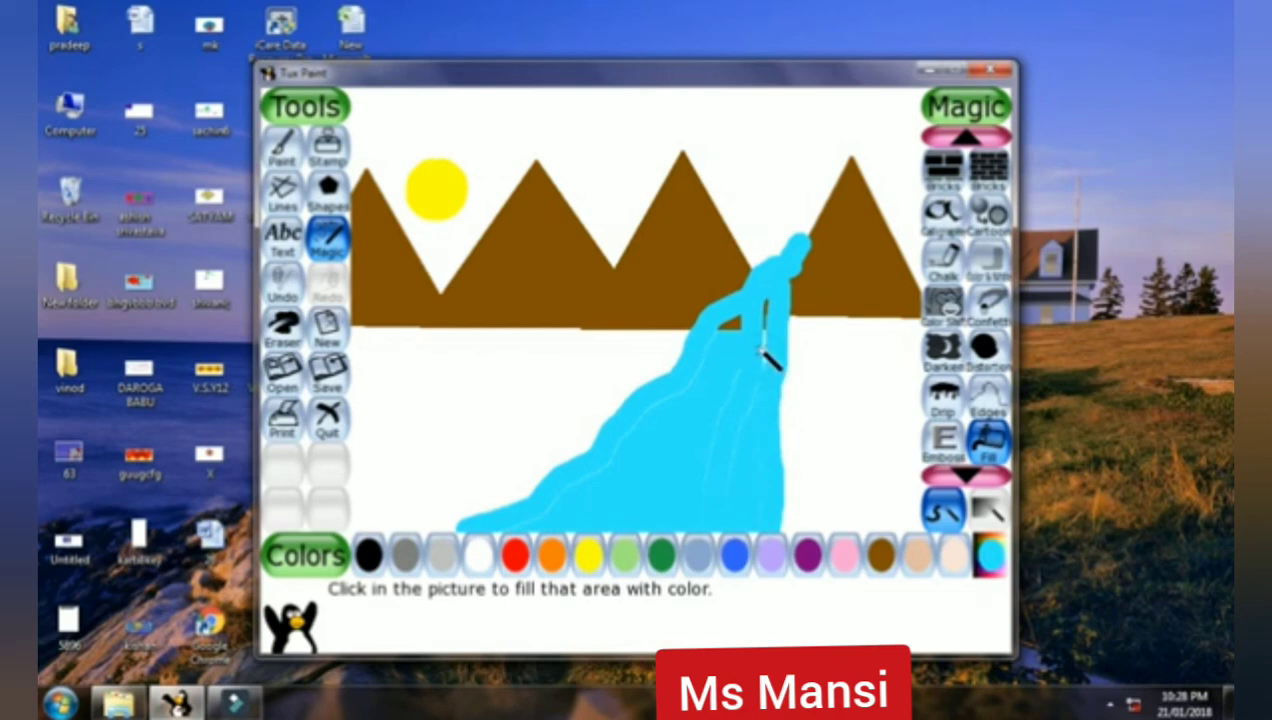
pyautogui.click(760, 339)
# Paint over the remaining gaps and the brown patch inside the upper river with the light blue brush
pyautogui.click(283, 145)
pyautogui.moveTo(753, 340)
pyautogui.mouseDown()
pyautogui.moveTo(767, 301)
pyautogui.moveTo(764, 390)
pyautogui.moveTo(743, 435)
pyautogui.mouseUp()
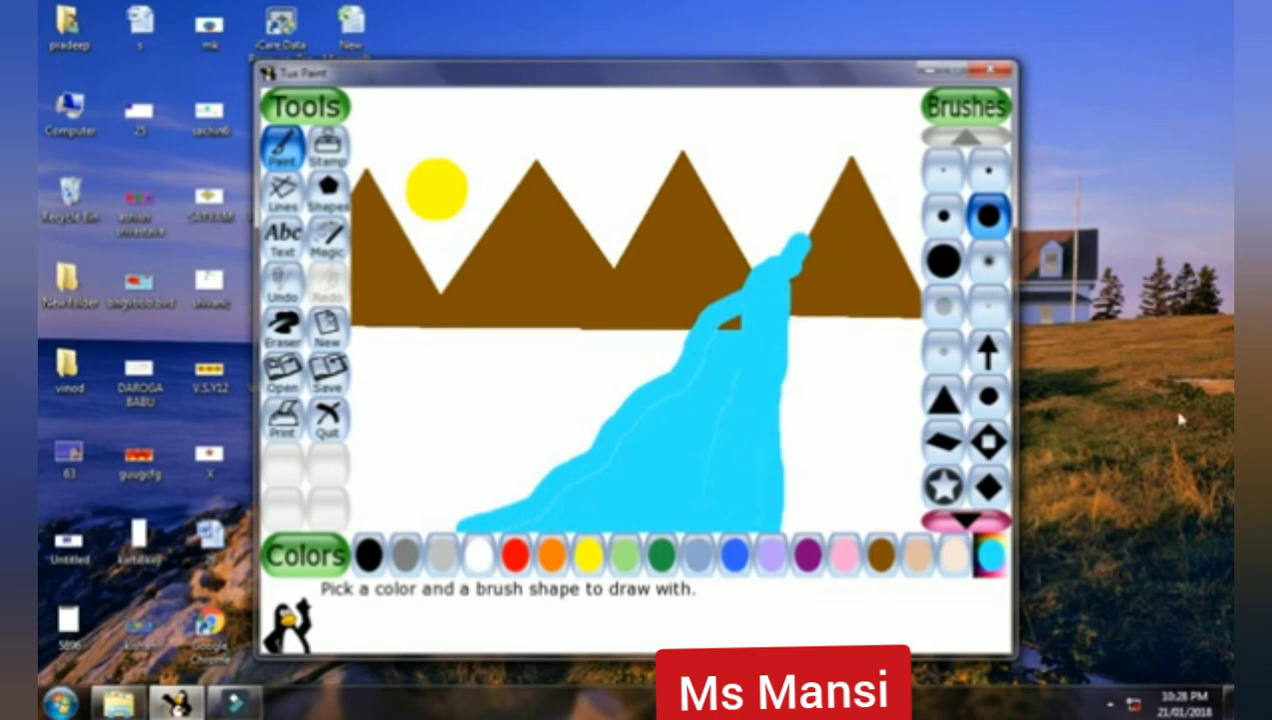
pyautogui.click(745, 324)
# Fill the white ground on both sides of the river with a custom medium green
pyautogui.click(326, 240)
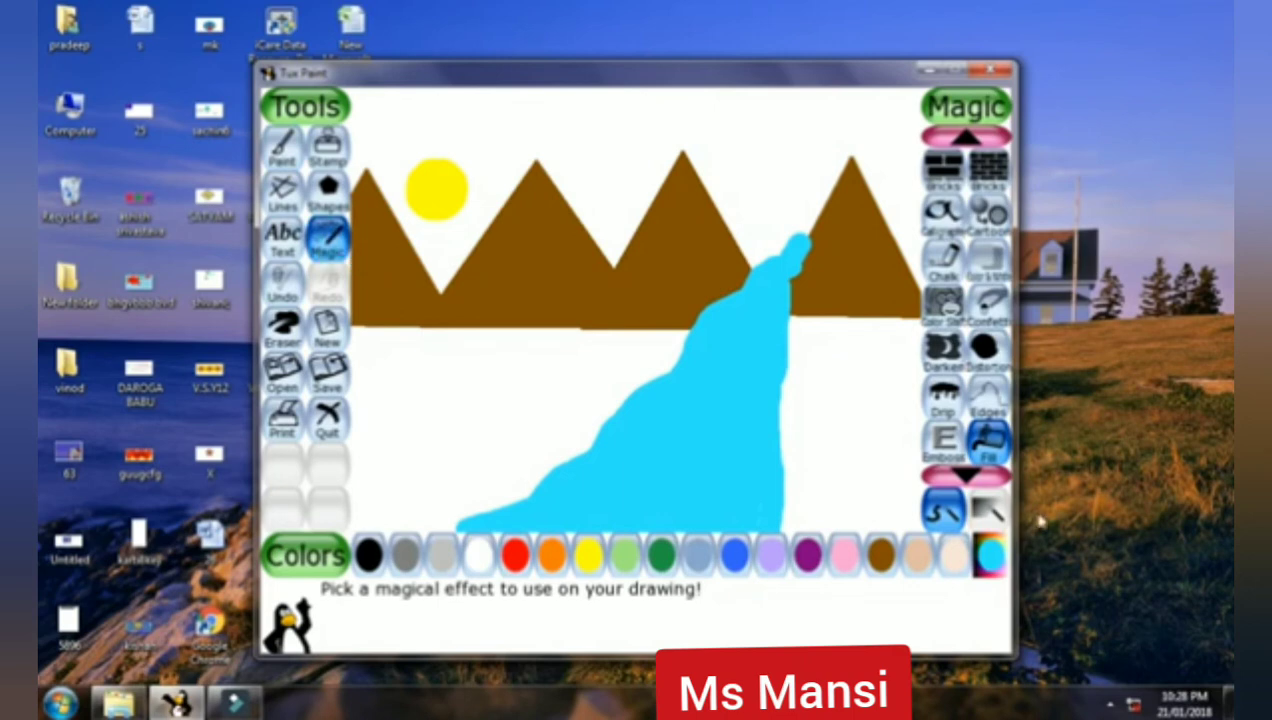
pyautogui.click(624, 556)
pyautogui.click(986, 558)
pyautogui.moveTo(588, 394); pyautogui.dragTo(554, 286)
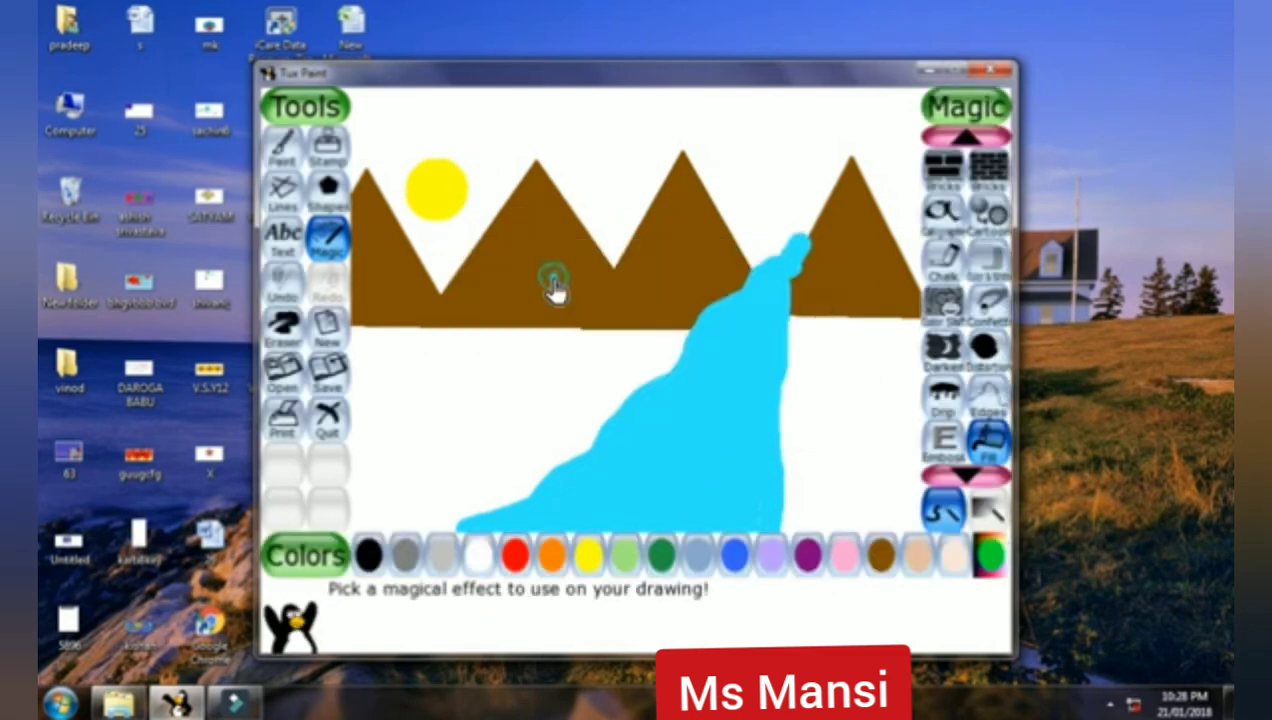
pyautogui.click(542, 382)
pyautogui.click(860, 420)
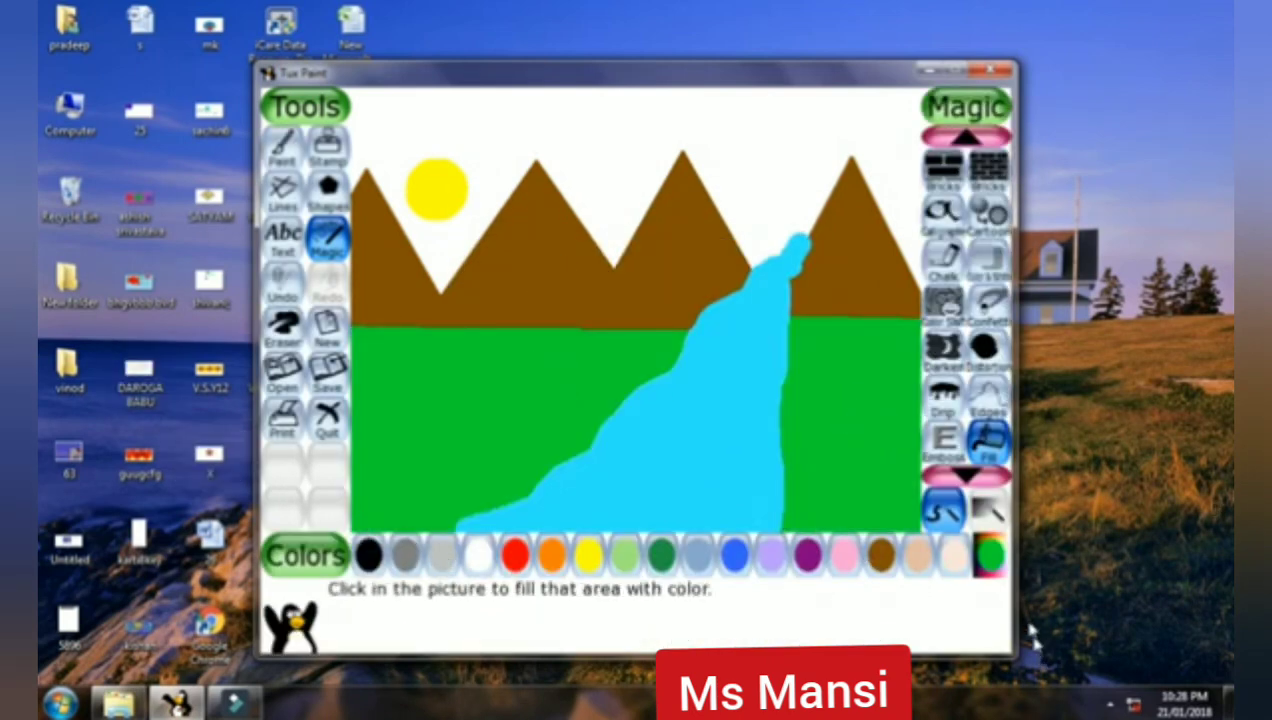
# Draw grass in a brighter custom green on the lower ground left of the river with the Grass magic effect
pyautogui.click(990, 556)
pyautogui.moveTo(571, 346)
pyautogui.mouseDown()
pyautogui.moveTo(588, 292)
pyautogui.moveTo(568, 268)
pyautogui.moveTo(577, 274)
pyautogui.mouseUp()
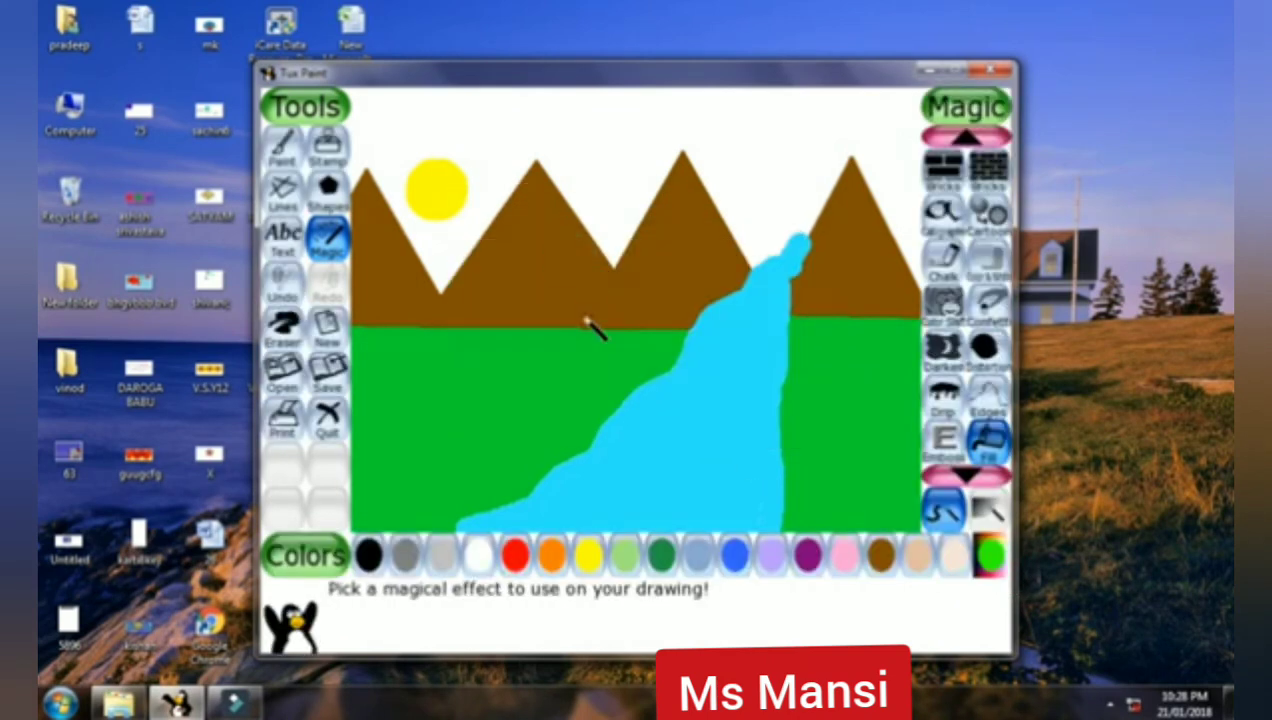
pyautogui.click(965, 470)
pyautogui.click(964, 468)
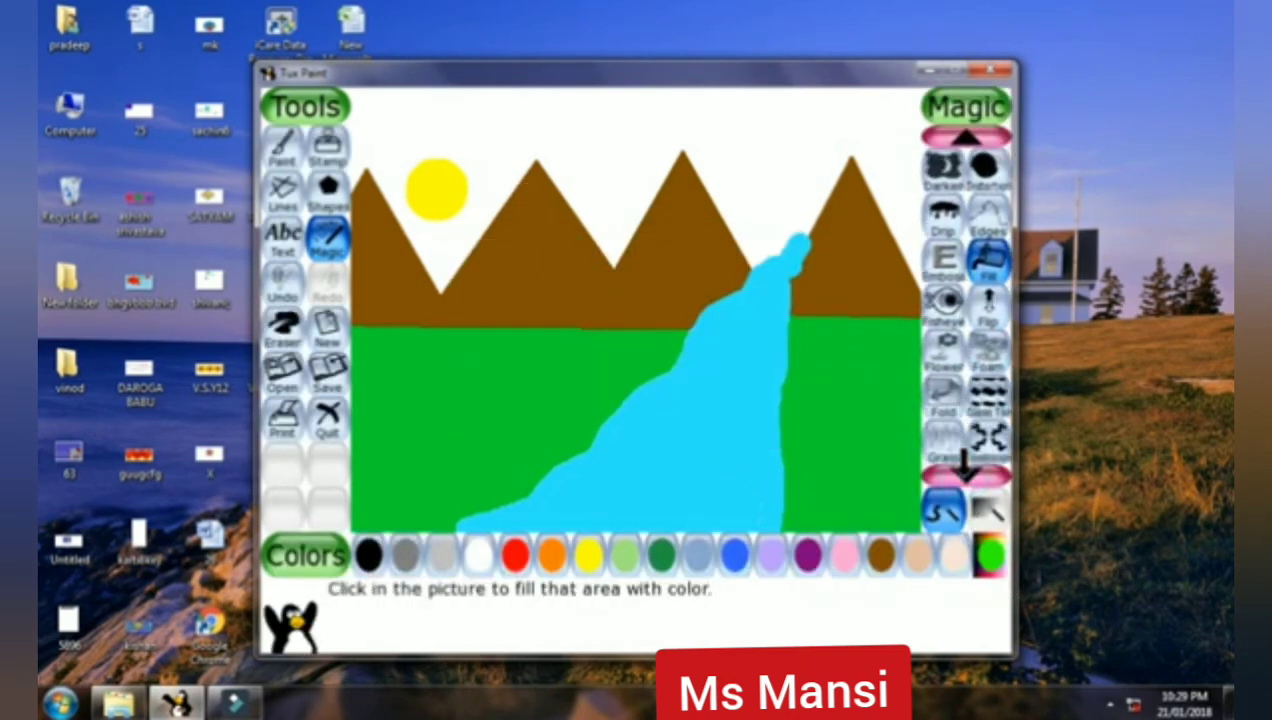
pyautogui.click(945, 370)
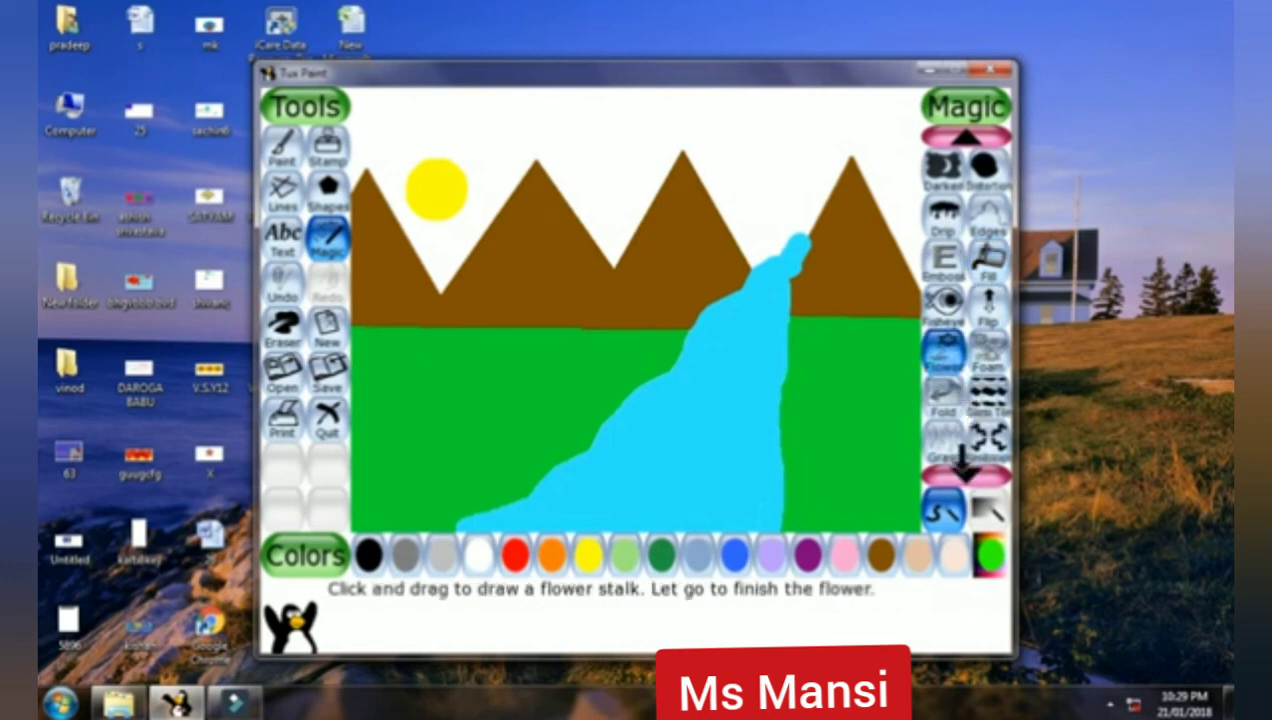
pyautogui.click(943, 438)
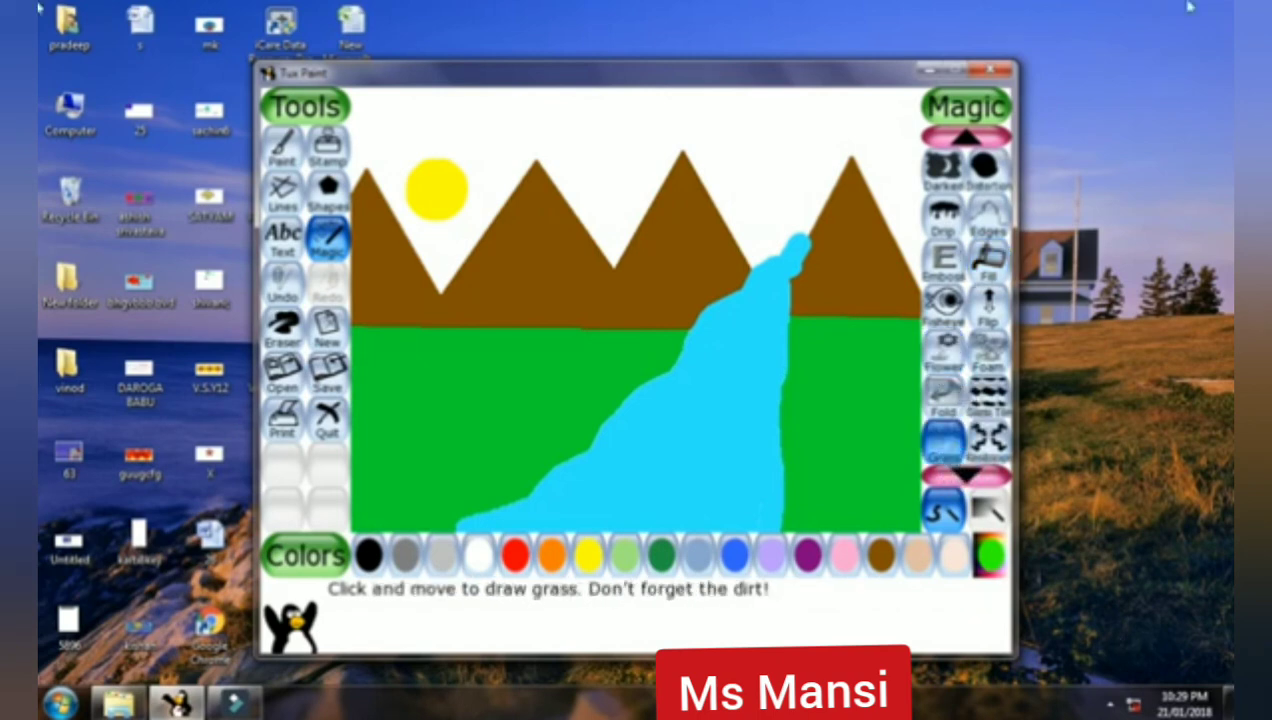
pyautogui.moveTo(363, 483); pyautogui.dragTo(463, 480)
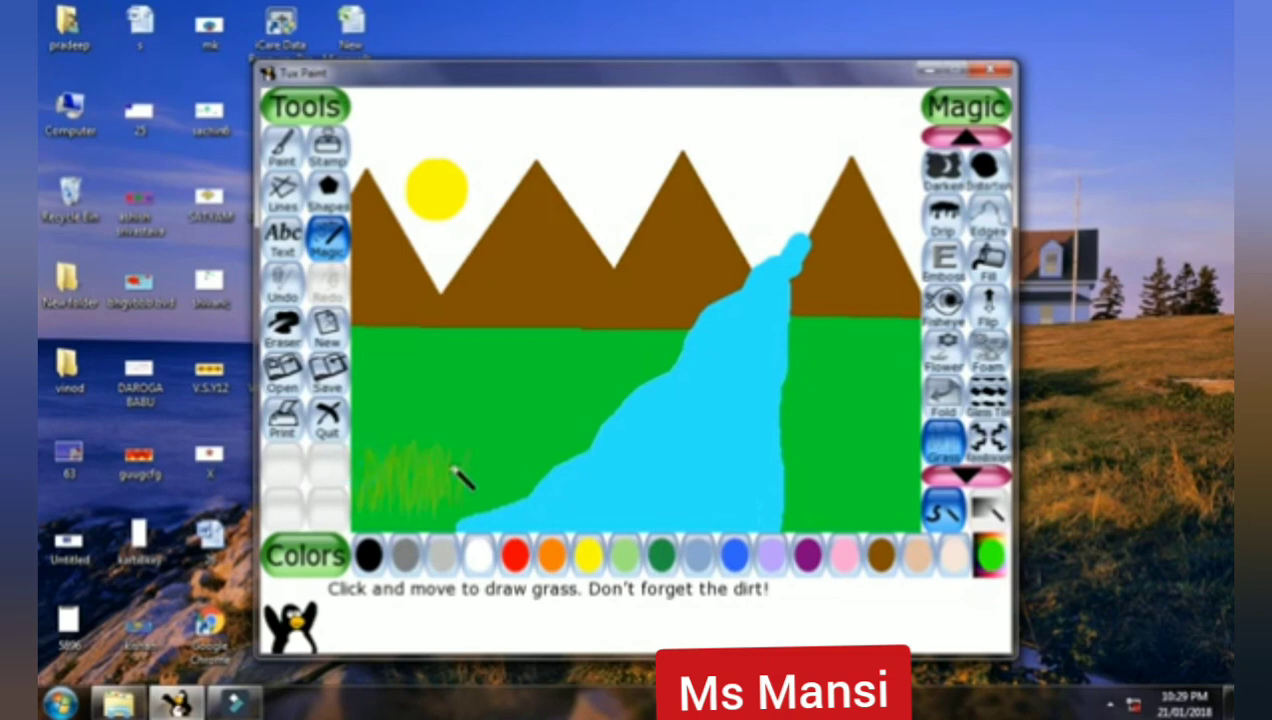
# Choose another custom green and extend the grass across the lower left ground to the river's edge
pyautogui.click(993, 560)
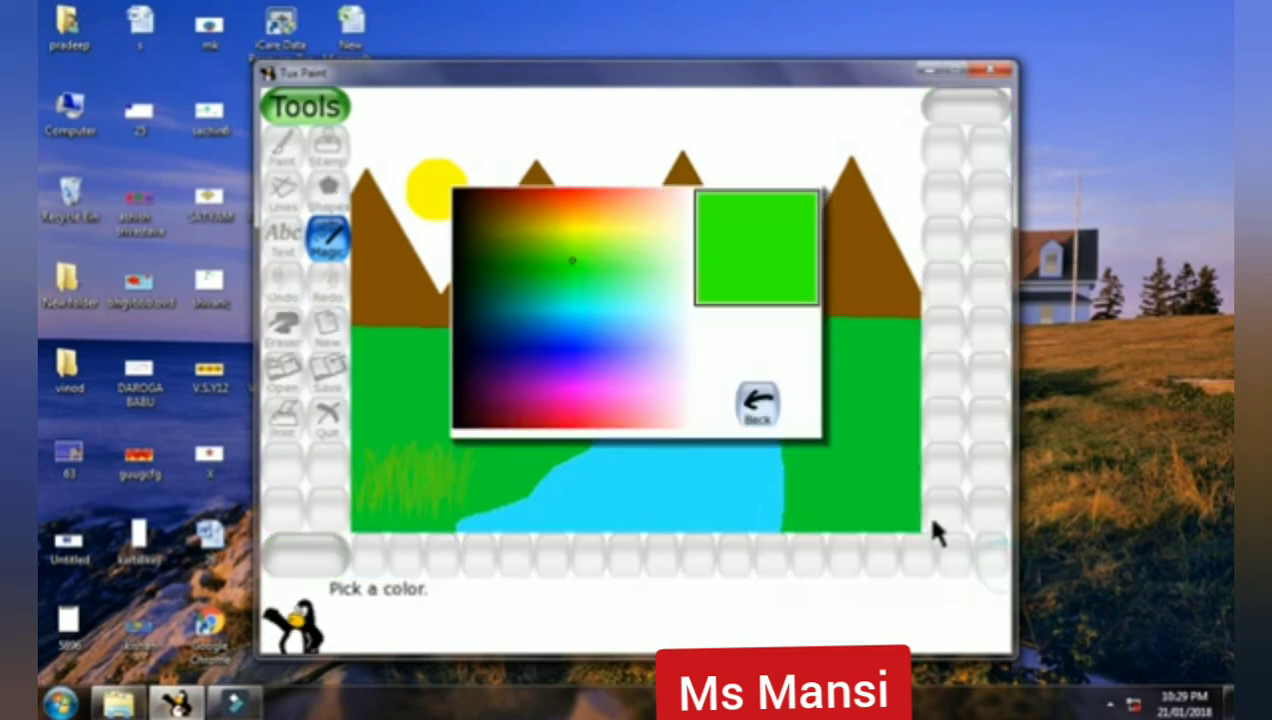
pyautogui.click(582, 276)
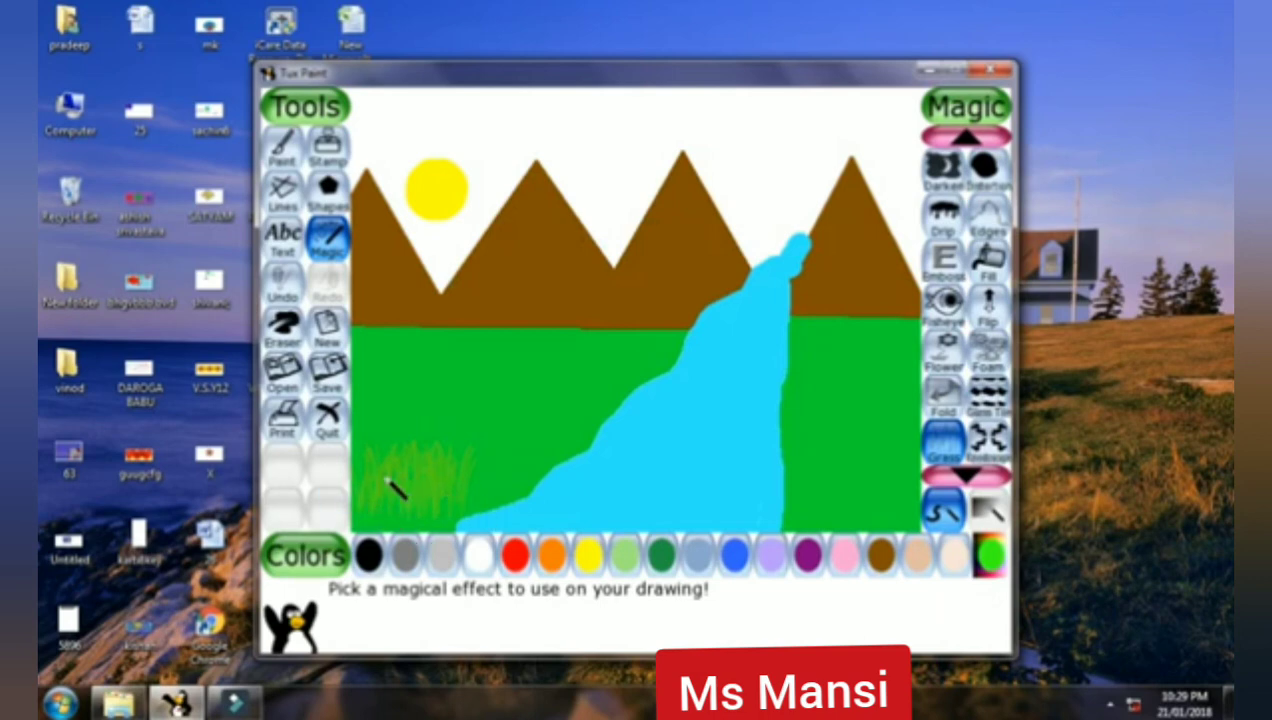
pyautogui.moveTo(388, 480)
pyautogui.mouseDown()
pyautogui.moveTo(445, 464)
pyautogui.moveTo(465, 479)
pyautogui.moveTo(513, 478)
pyautogui.mouseUp()
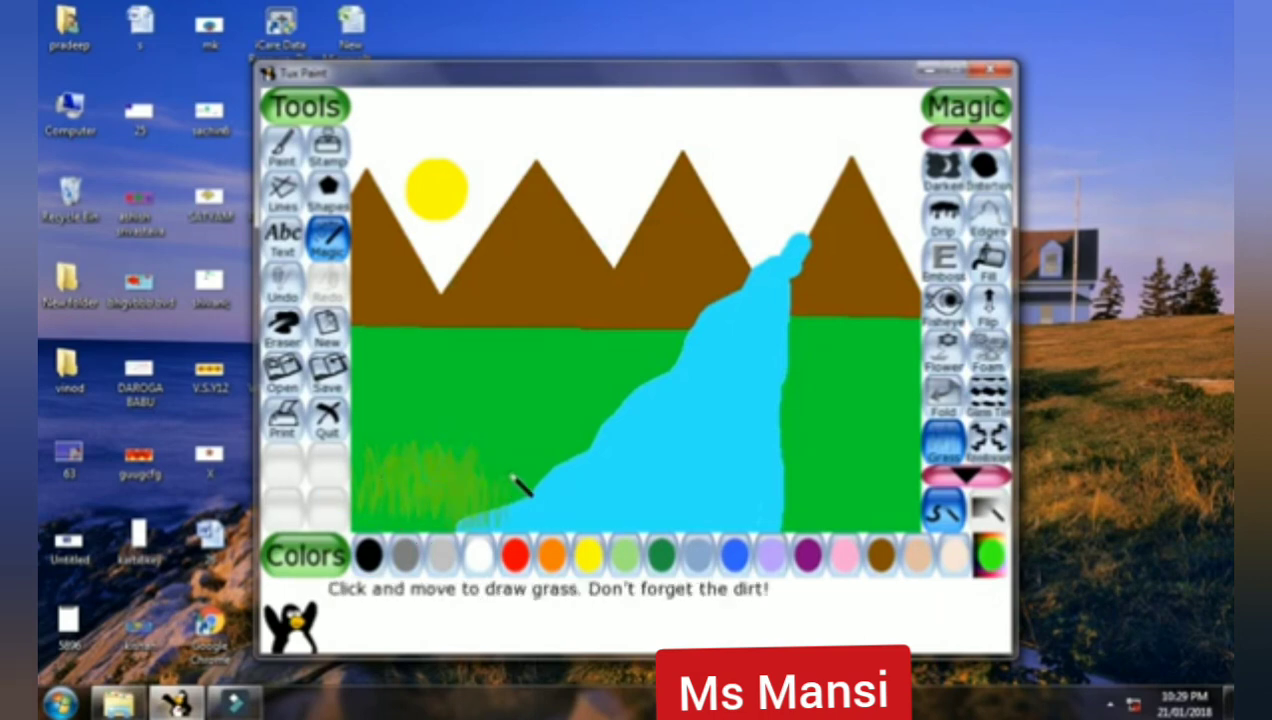
# Add dark green grass to the lower left ground and in rows across the ground right of the river
pyautogui.click(659, 555)
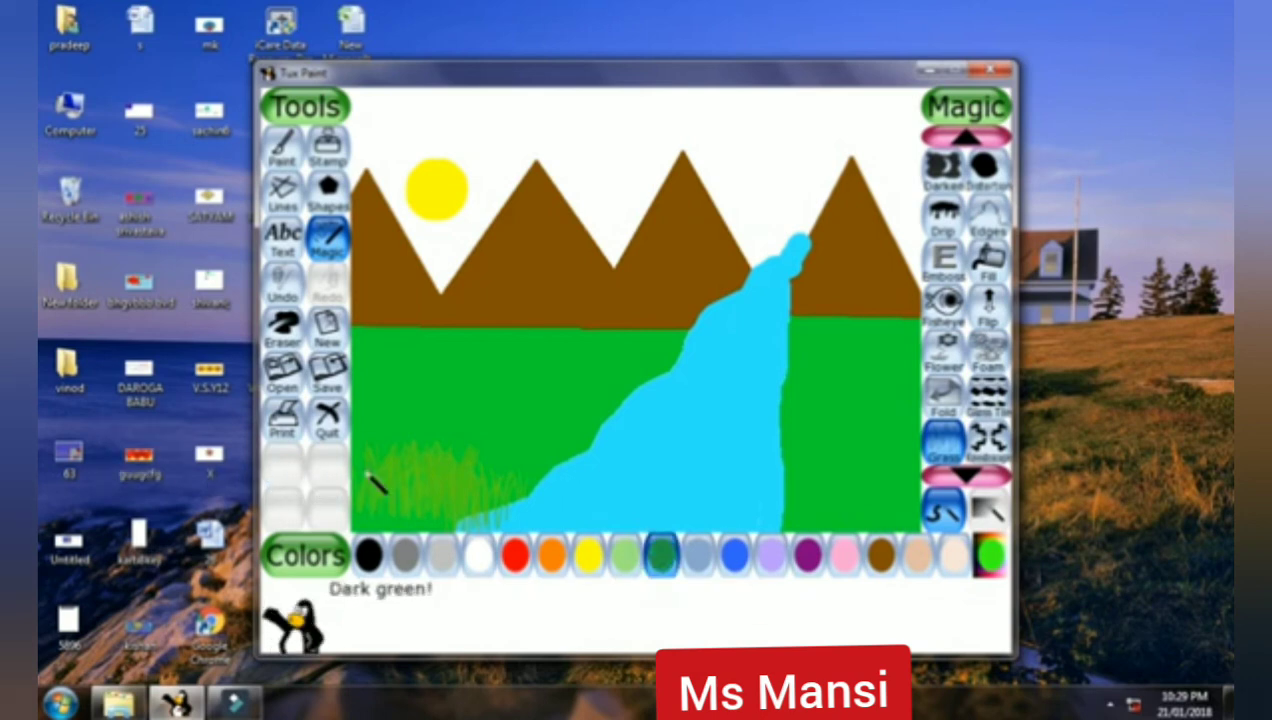
pyautogui.moveTo(398, 502); pyautogui.dragTo(443, 510)
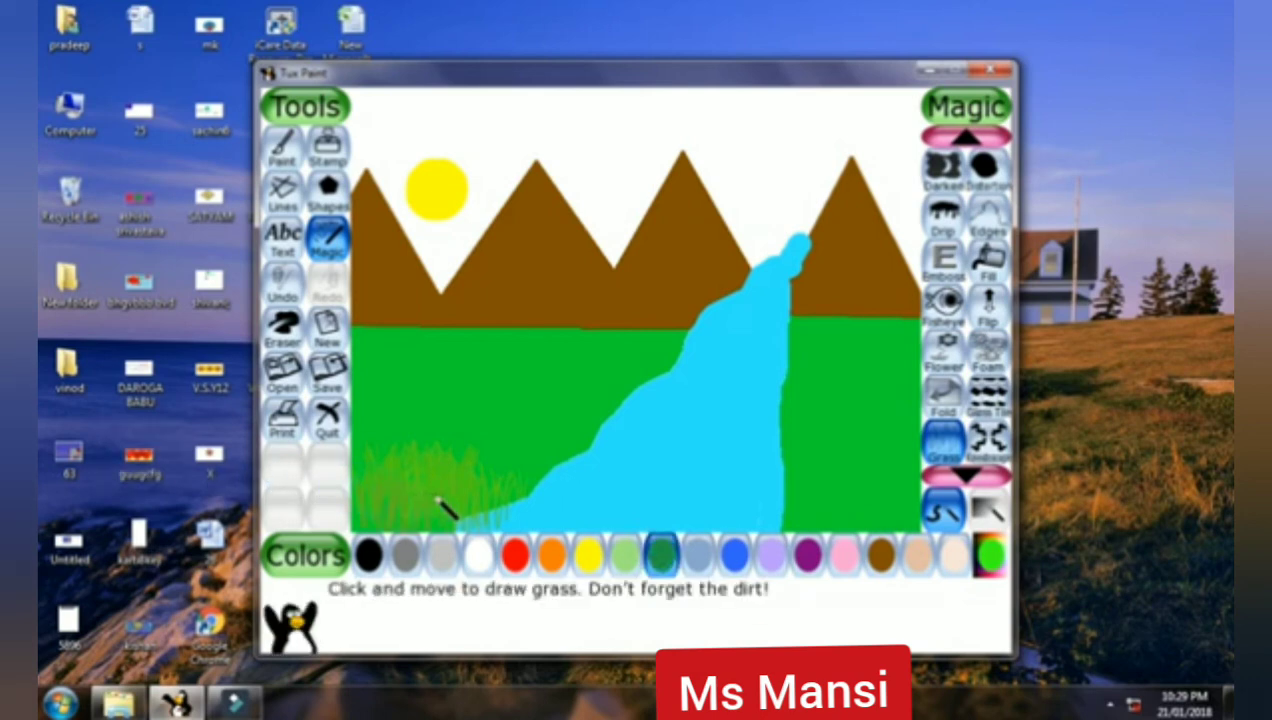
pyautogui.moveTo(807, 516); pyautogui.dragTo(917, 510)
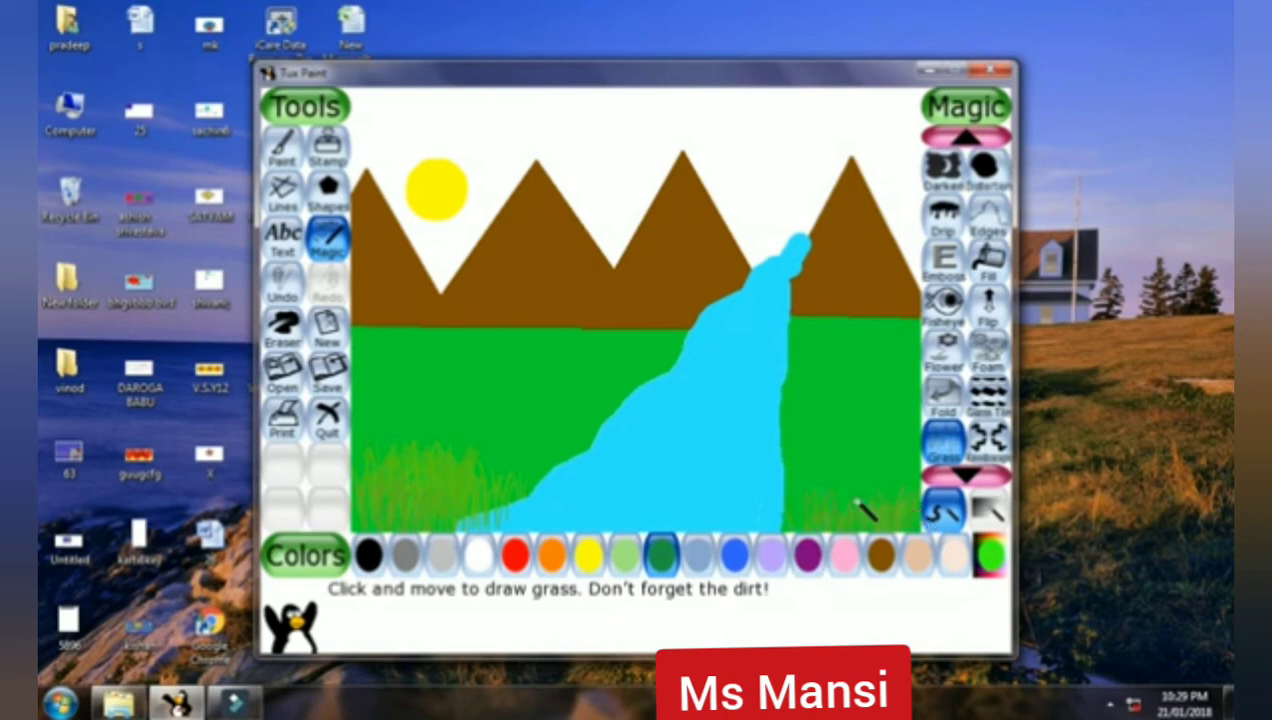
pyautogui.moveTo(808, 487); pyautogui.dragTo(912, 470)
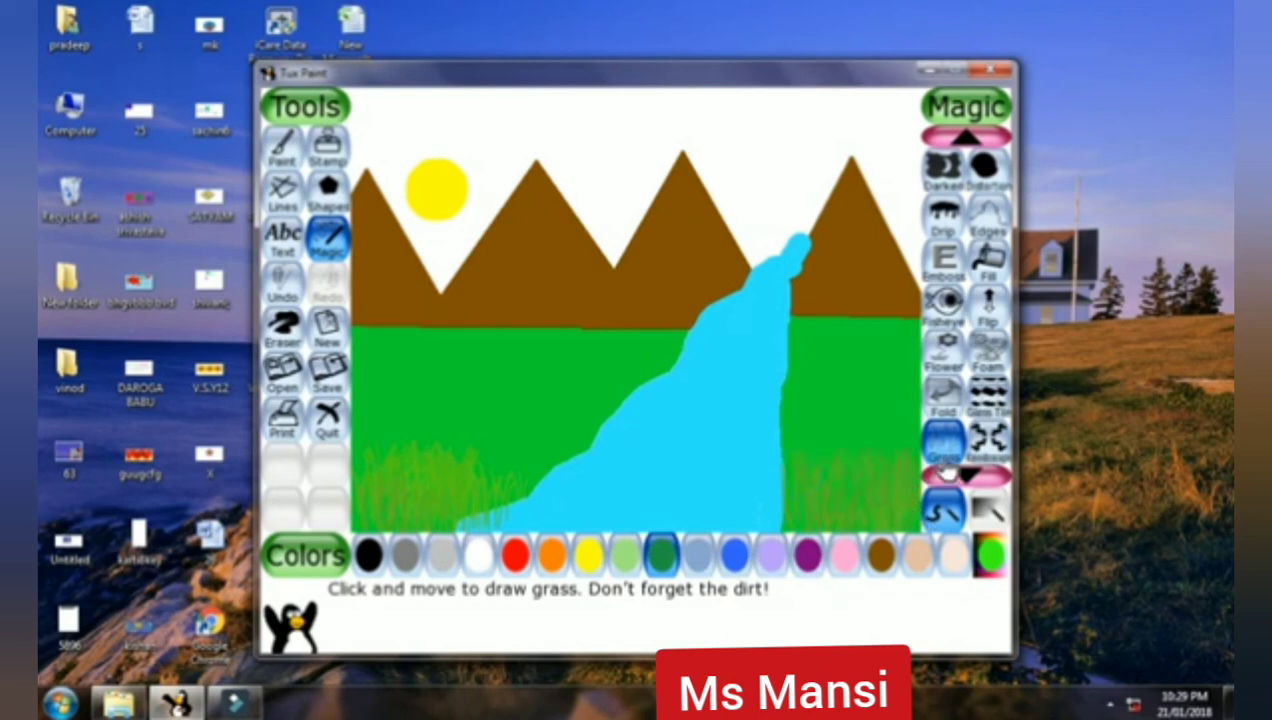
pyautogui.click(779, 420)
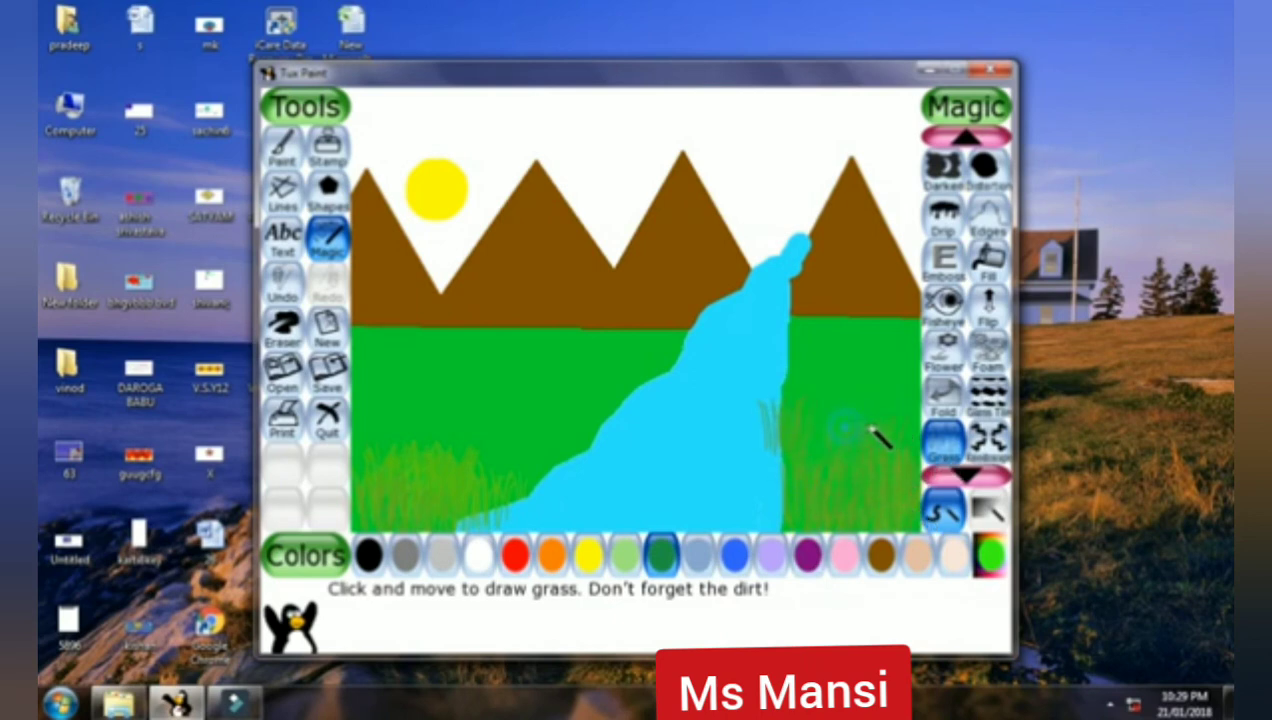